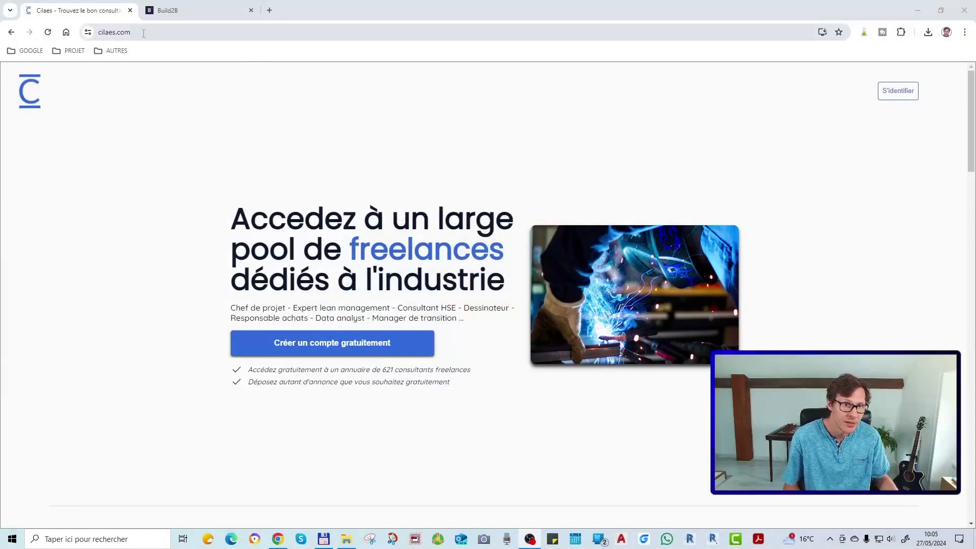
pyautogui.click(101, 33)
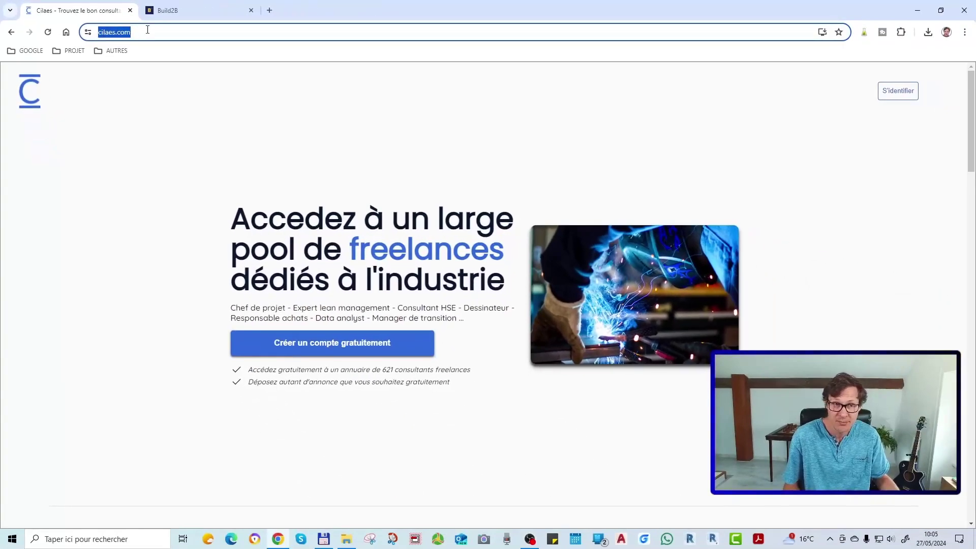
pyautogui.click(148, 30)
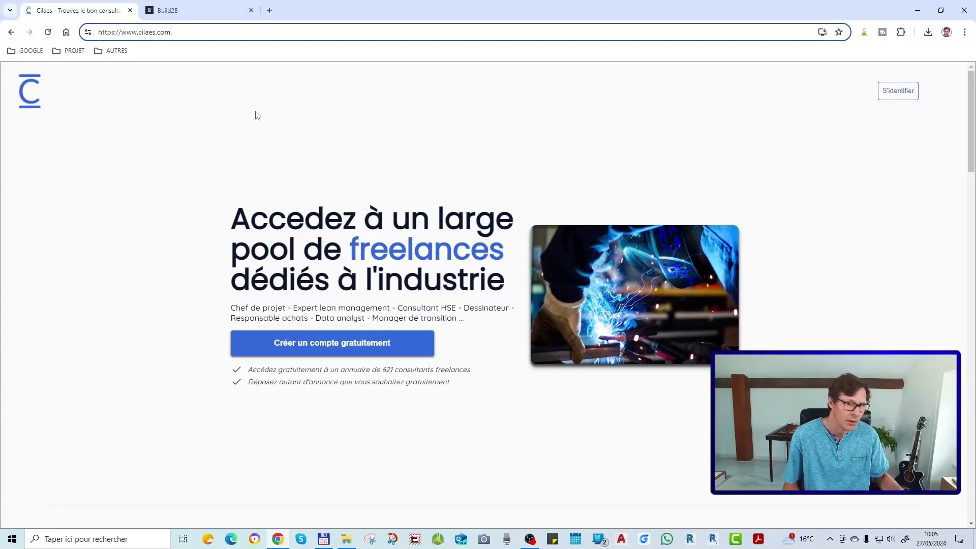
pyautogui.click(281, 157)
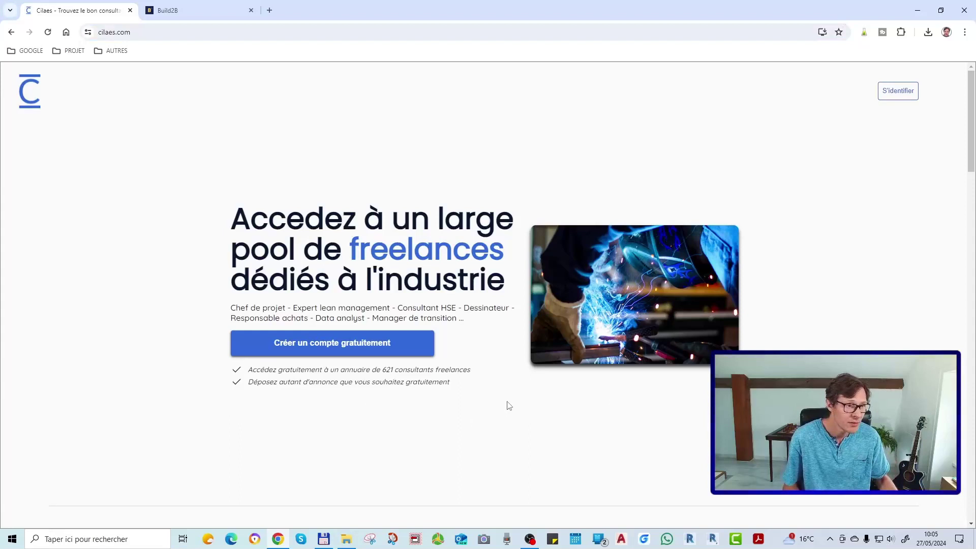
# Step: Start creating a free account with the Freelance situation and bring up its registration form
pyautogui.click(327, 352)
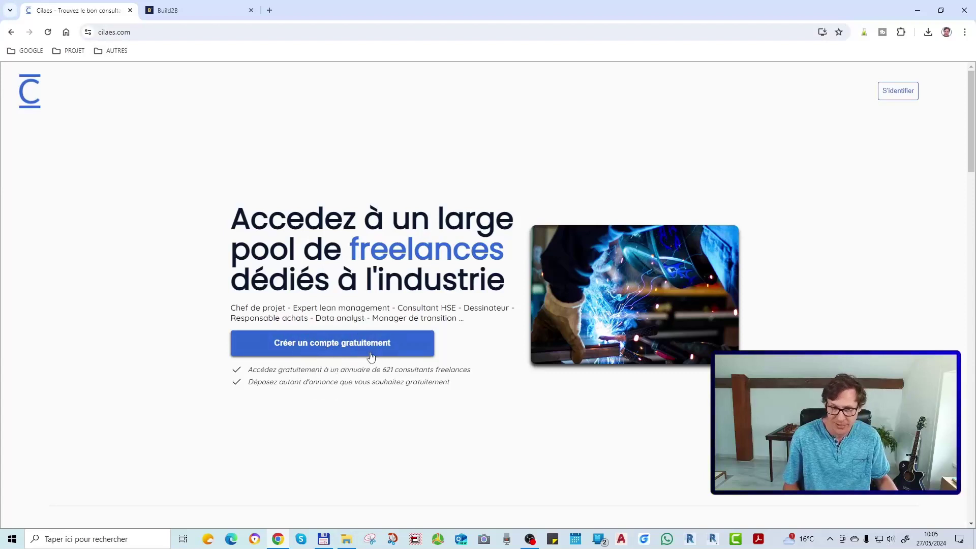
pyautogui.click(346, 347)
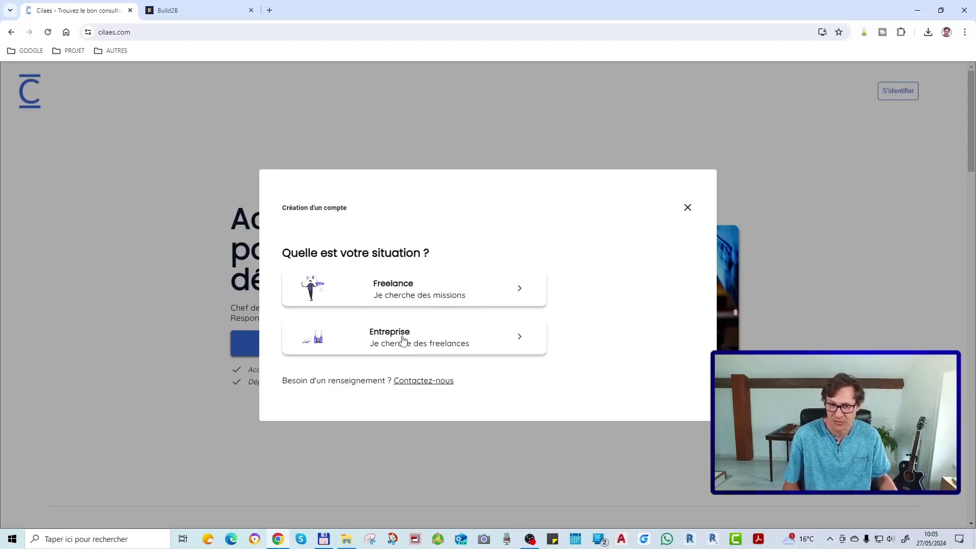
pyautogui.click(422, 303)
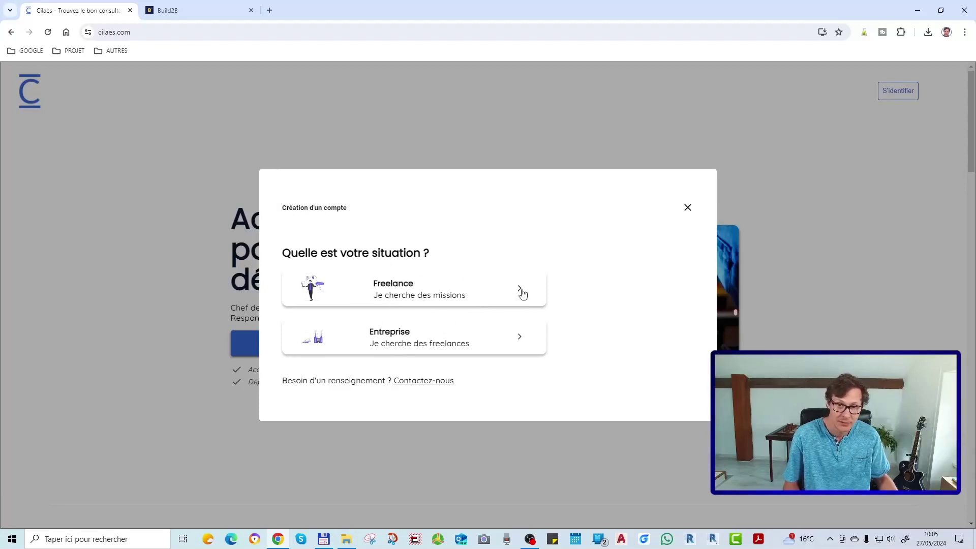
pyautogui.scroll(-1, 350, 333)
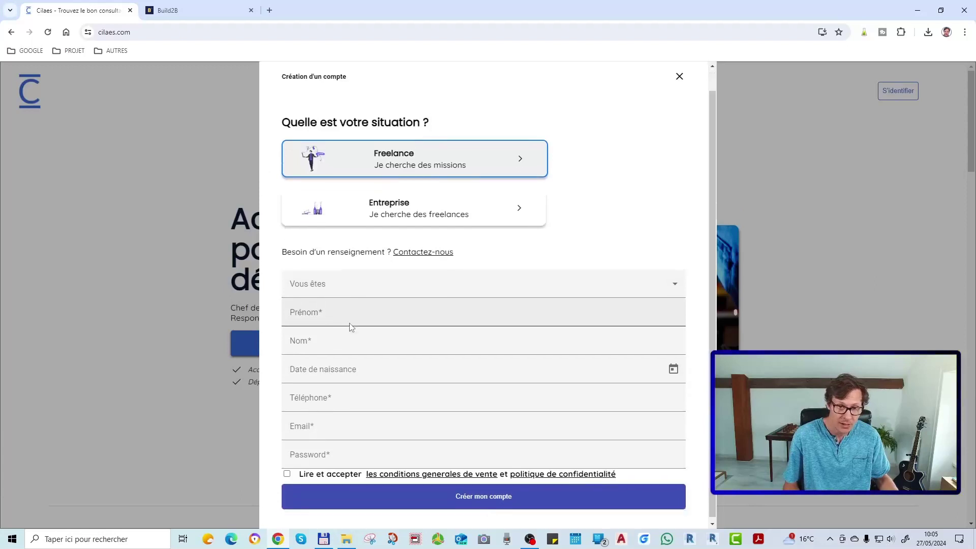
# Step: Set the gender to Homme and autofill the first name, last name, phone and e-mail from a saved contact
pyautogui.click(334, 284)
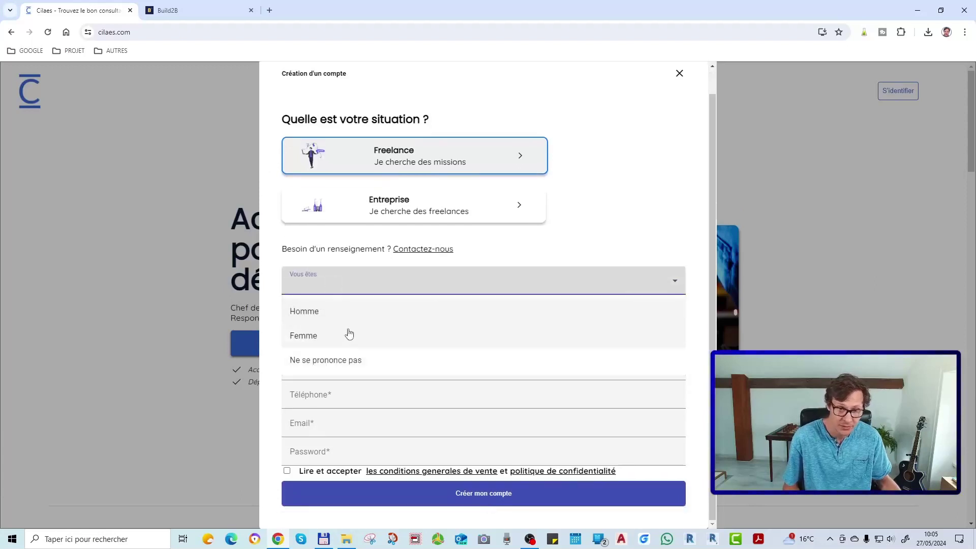
pyautogui.click(337, 312)
pyautogui.click(338, 313)
pyautogui.write('V')
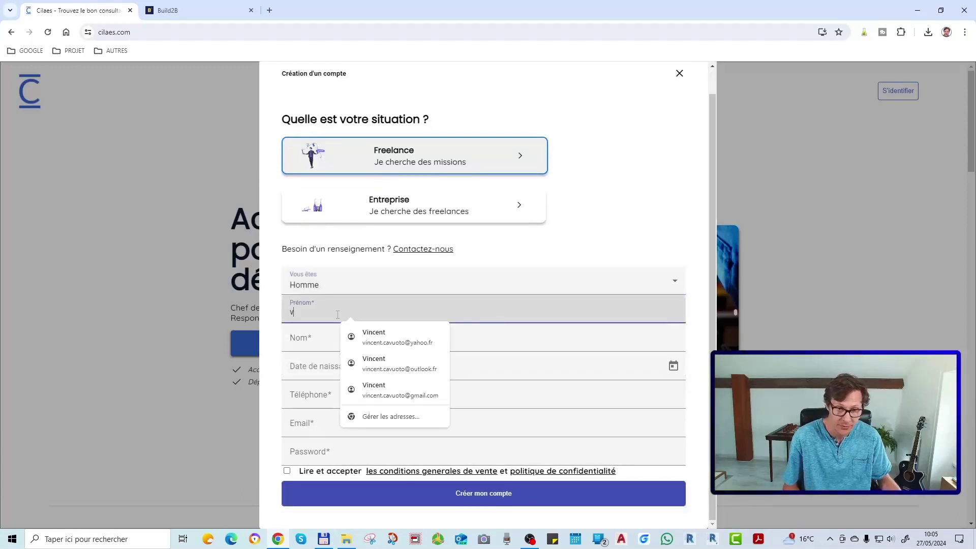
pyautogui.click(354, 336)
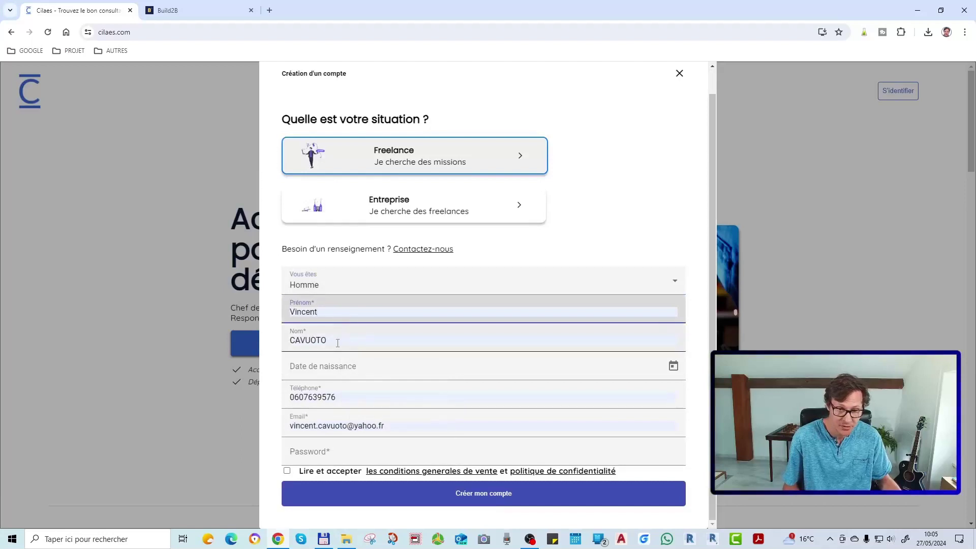
# Step: Complete the registration form with the date of birth, the preferred e-mail address and the account password
pyautogui.click(347, 438)
pyautogui.write('••')
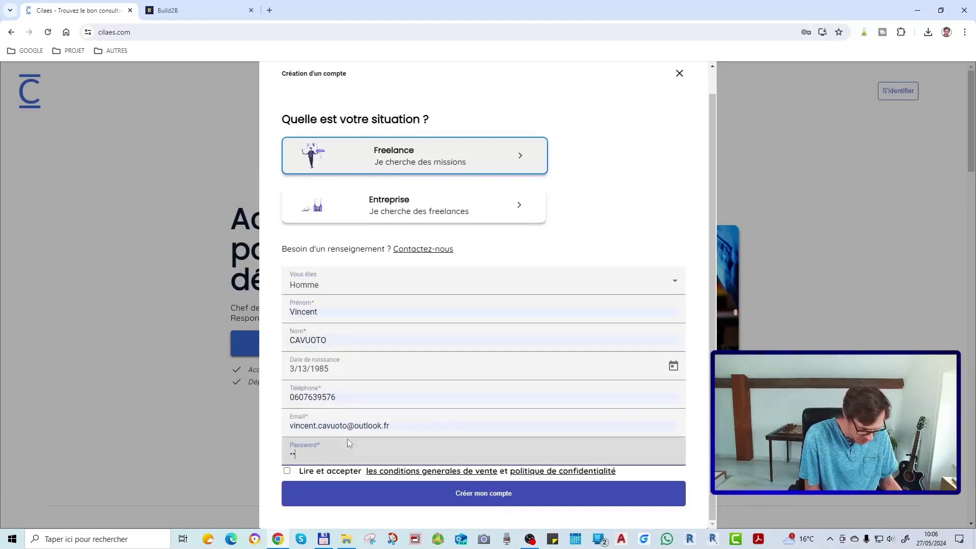
pyautogui.write('•••')
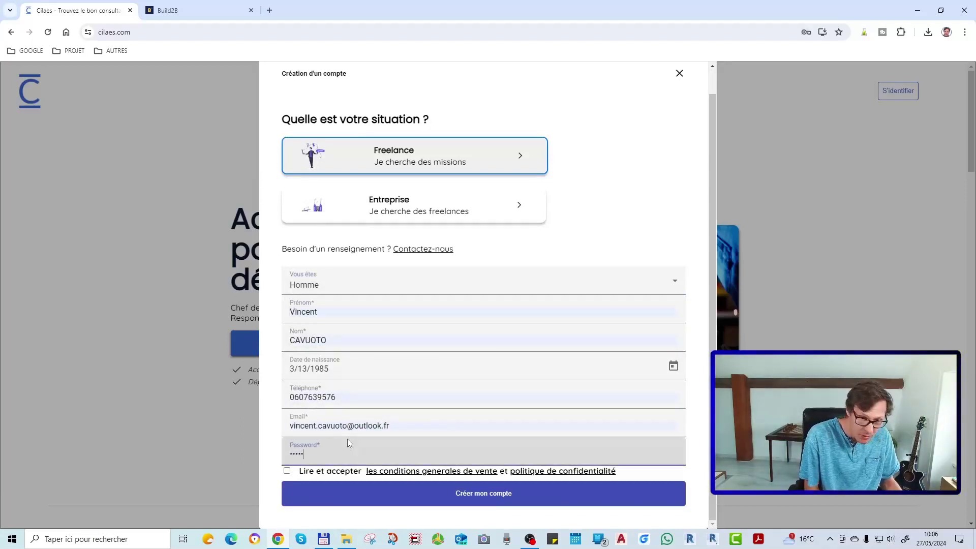
pyautogui.write('••••')
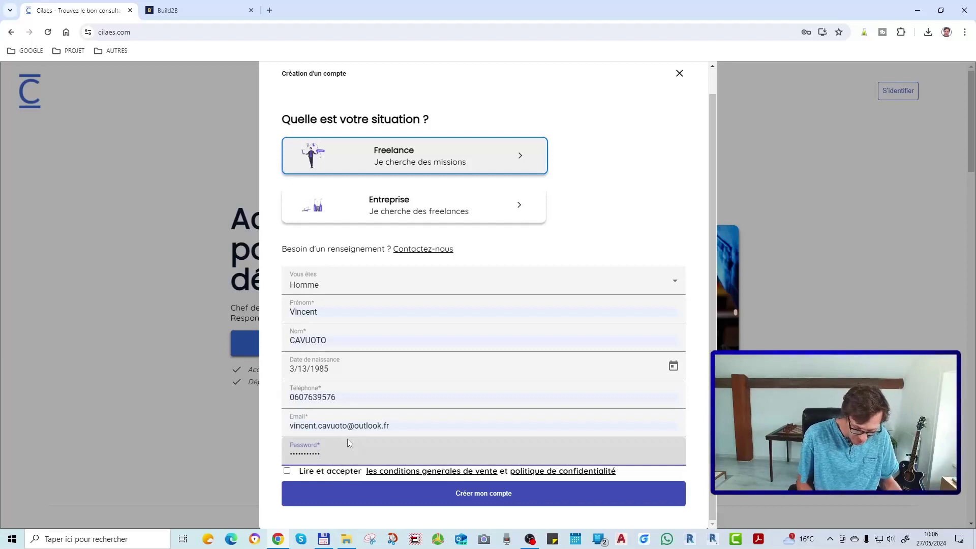
pyautogui.write('••')
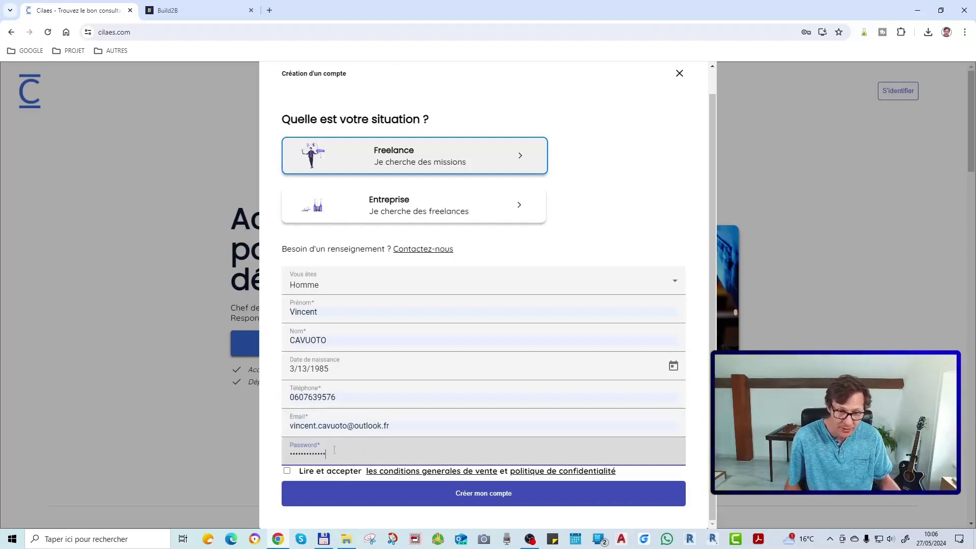
# Step: Accept the terms of sale and privacy policy, create the account, and save its login in the browser
pyautogui.click(297, 469)
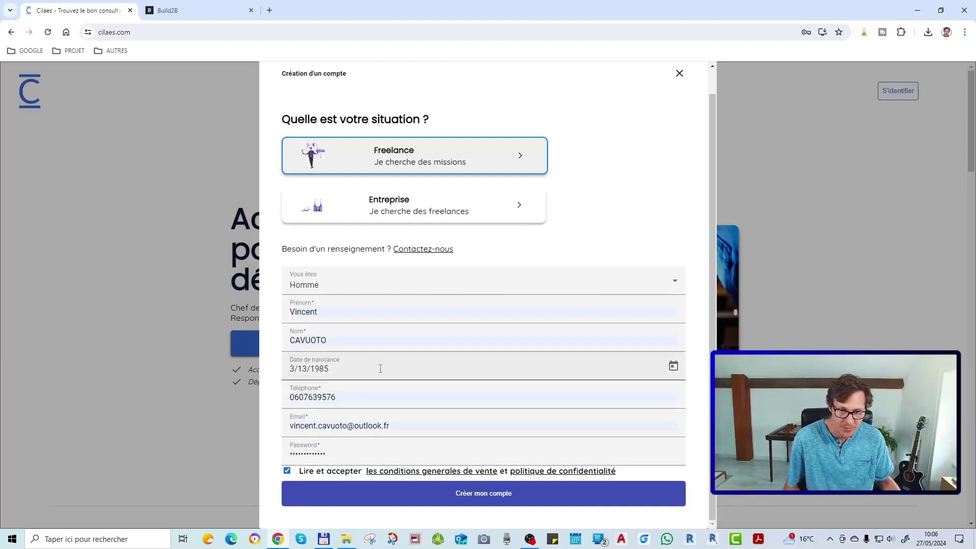
pyautogui.click(480, 498)
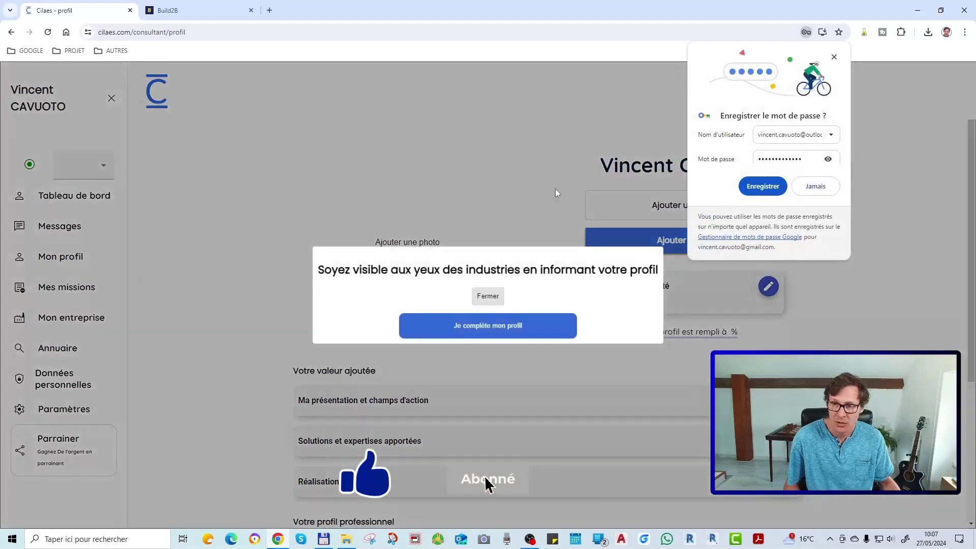
pyautogui.click(758, 191)
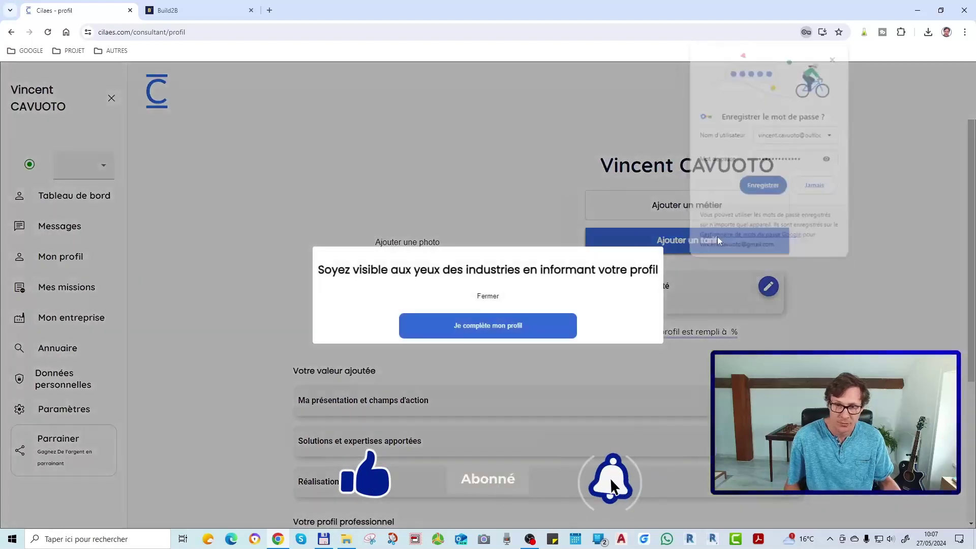
# Step: Proceed to completing the profile and add a portrait as the profile photo
pyautogui.click(487, 327)
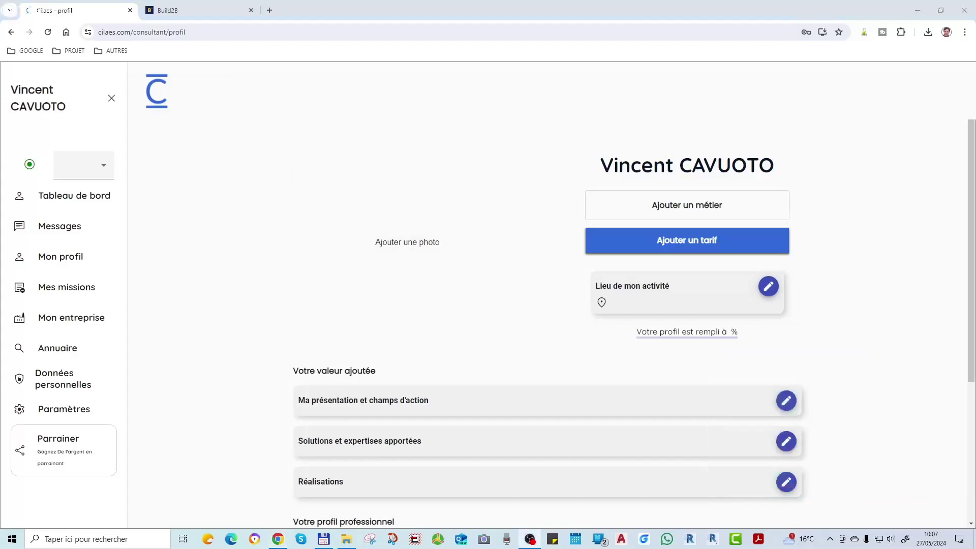
pyautogui.click(425, 243)
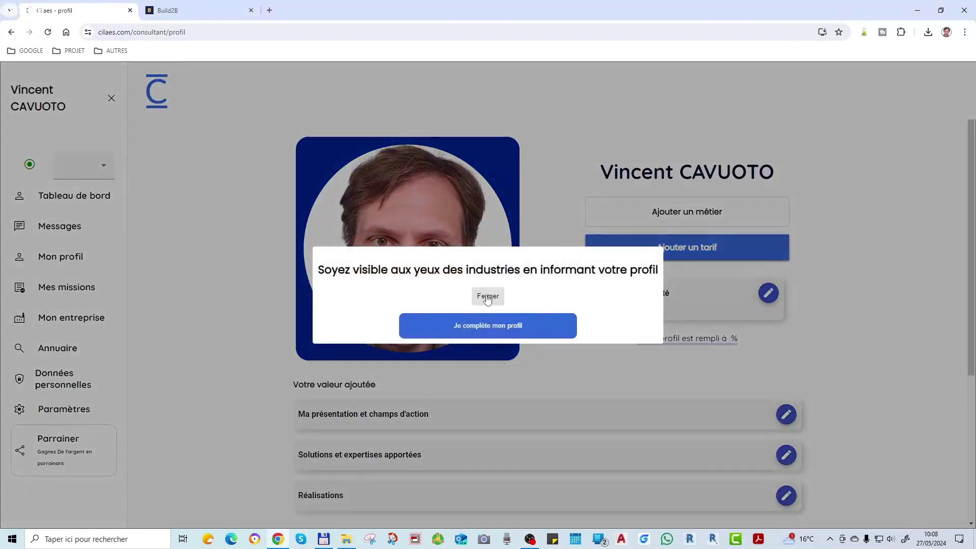
pyautogui.click(497, 326)
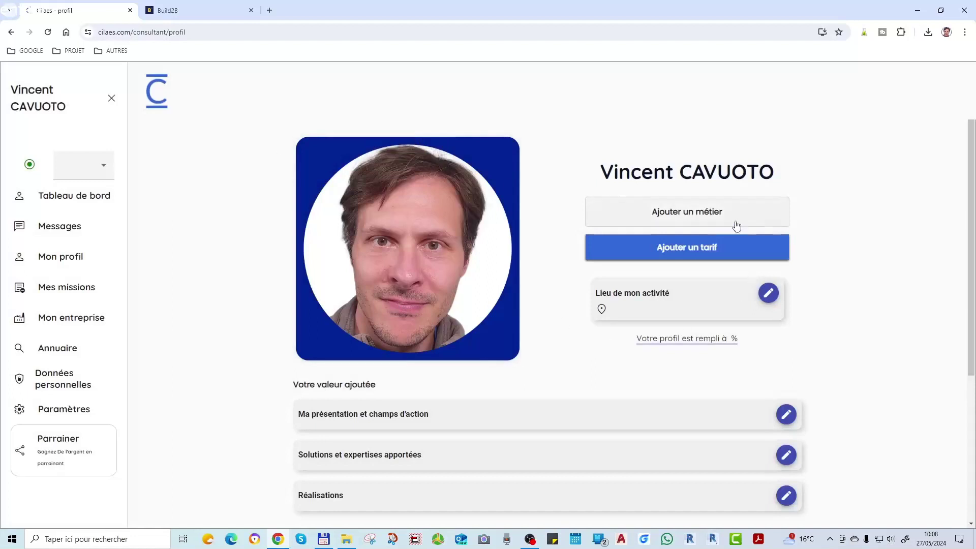
# Step: Set the métier to "Je vous aide à devenir un dessinateur-projeteur expert en bâtiment 👨‍🏫 🛠 'Plus qu'une formation, je t'offre un mentorat'"
pyautogui.click(695, 222)
pyautogui.click(655, 240)
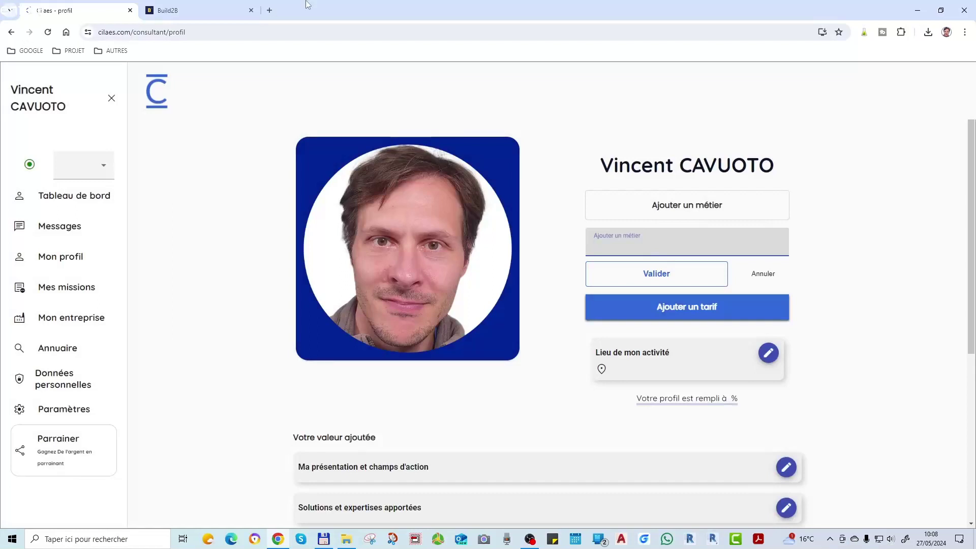
pyautogui.click(272, 12)
pyautogui.moveTo(277, 14); pyautogui.dragTo(0, 117)
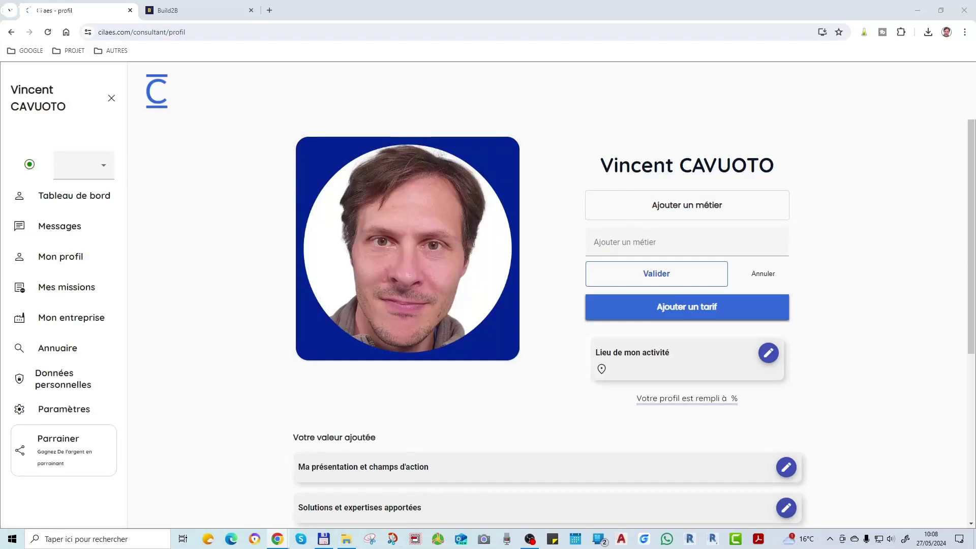
pyautogui.click(640, 241)
pyautogui.write('👨\u200d🏫 🛠 "Plus qu\'une formation, je t\'offre un mentorat"')
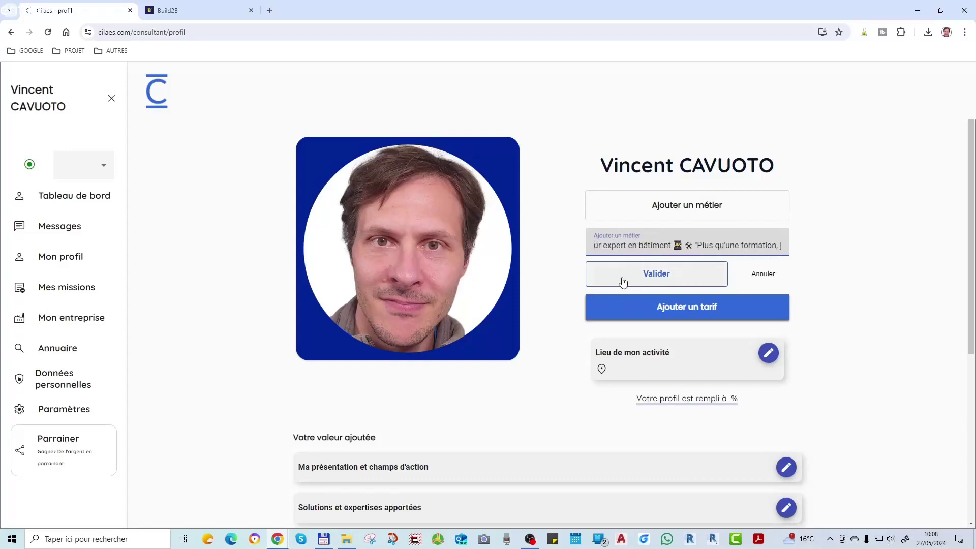
pyautogui.click(666, 275)
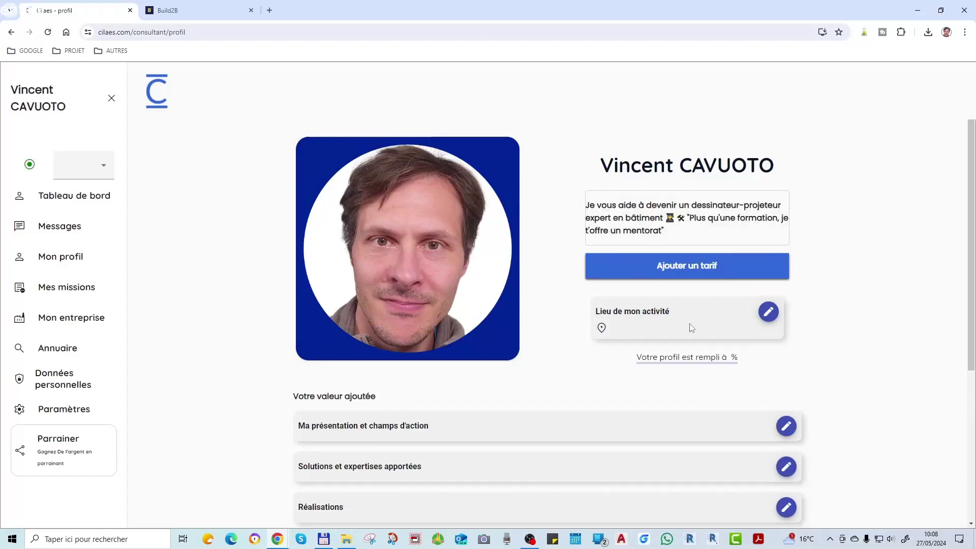
# Step: Set the place of activity to Full télétravail with 20 remote working days per month
pyautogui.click(767, 312)
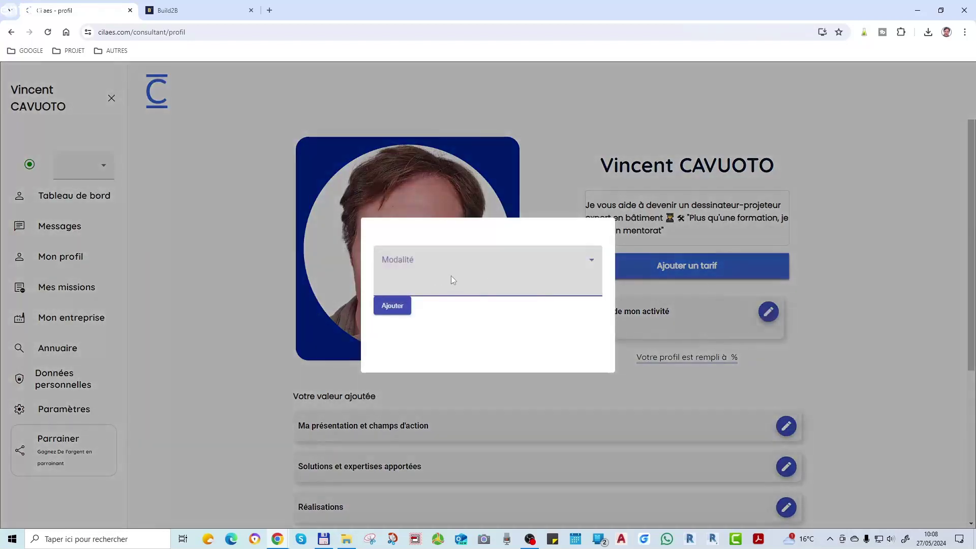
pyautogui.click(450, 276)
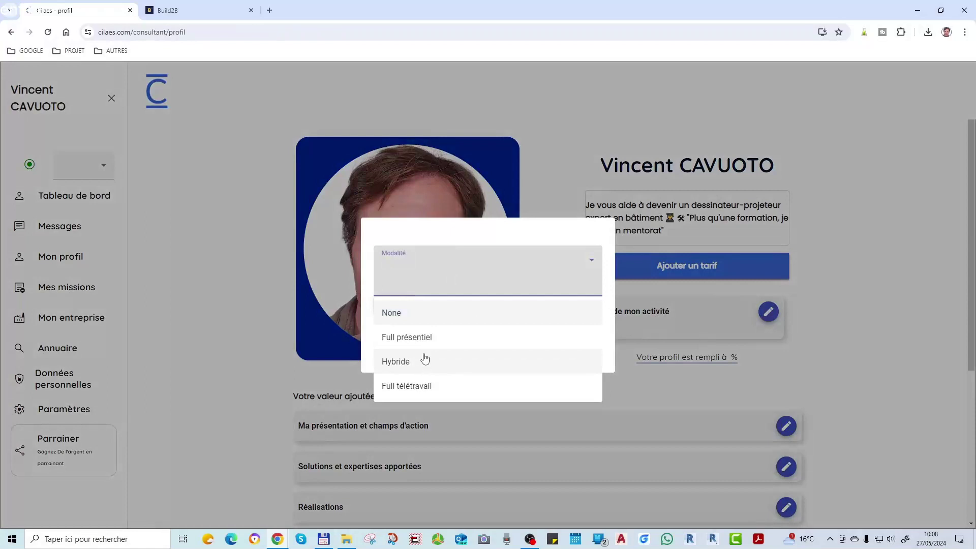
pyautogui.click(428, 390)
pyautogui.click(460, 321)
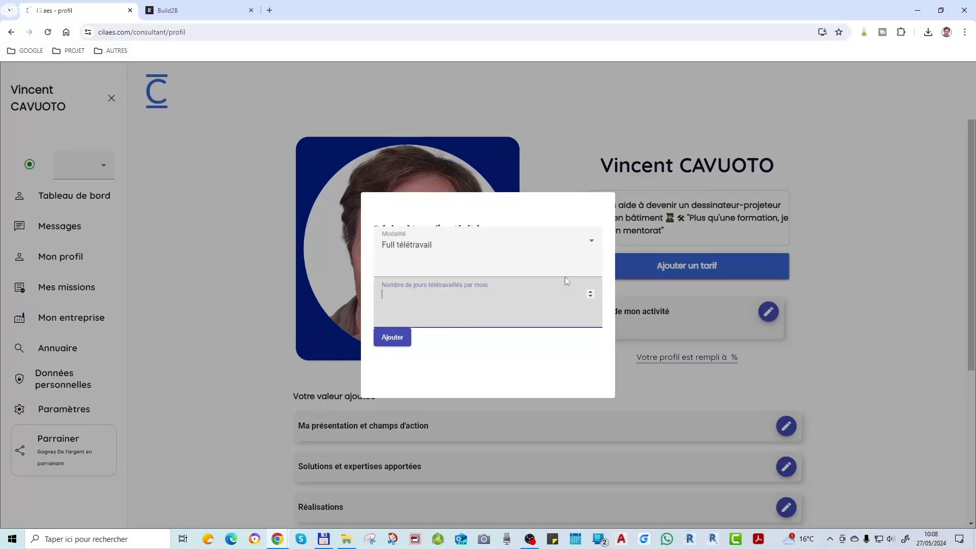
pyautogui.click(590, 292)
pyautogui.click(590, 291)
pyautogui.doubleClick(411, 295)
pyautogui.write('20')
pyautogui.click(406, 336)
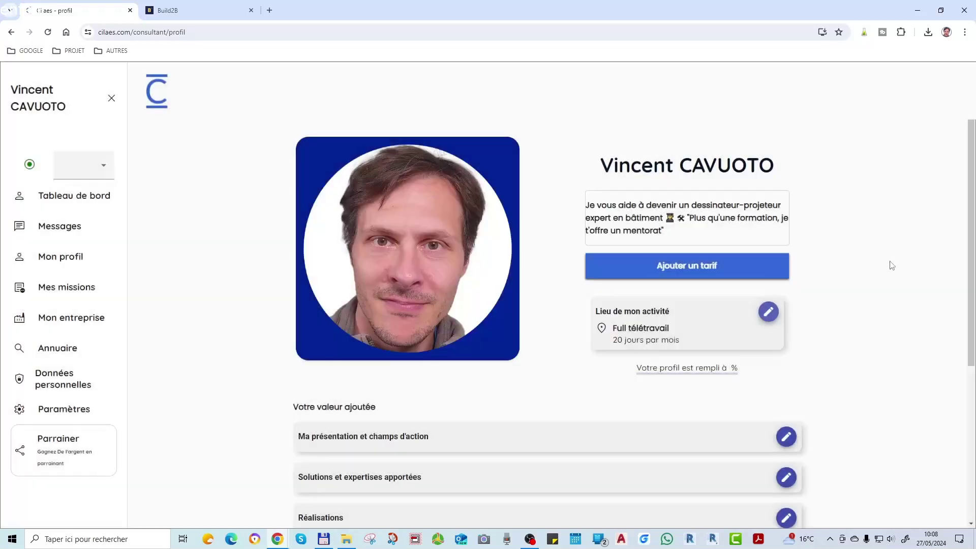
# Step: Review the profile page from the header through the added-value and professional profile sections
pyautogui.scroll(-2, 882, 381)
pyautogui.scroll(1, 791, 359)
pyautogui.scroll(1, 777, 351)
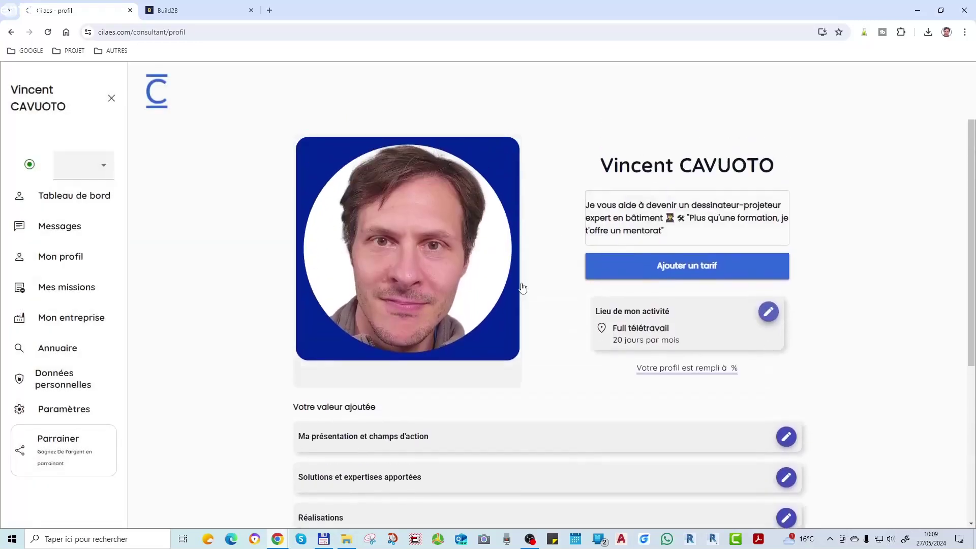
pyautogui.scroll(-2, 733, 287)
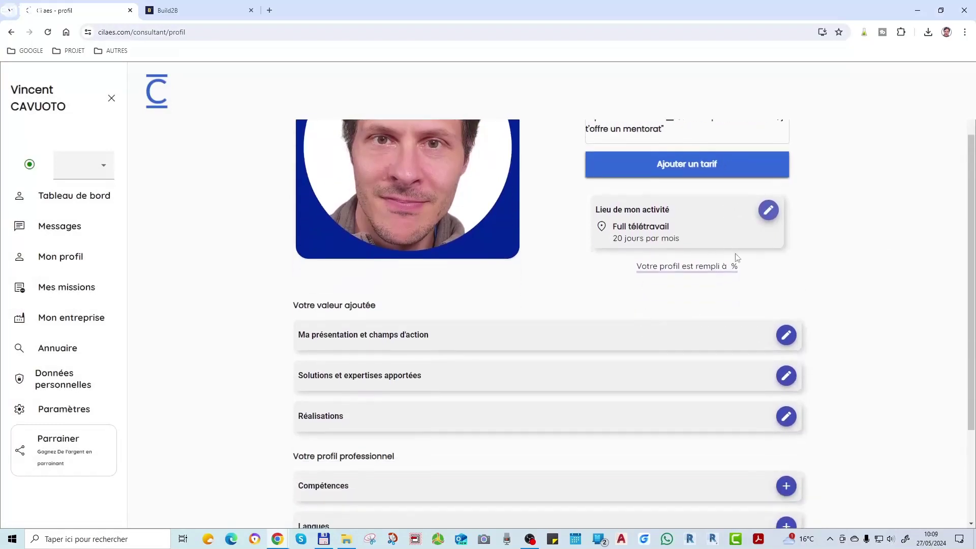
pyautogui.scroll(-3, 714, 277)
pyautogui.scroll(5, 776, 284)
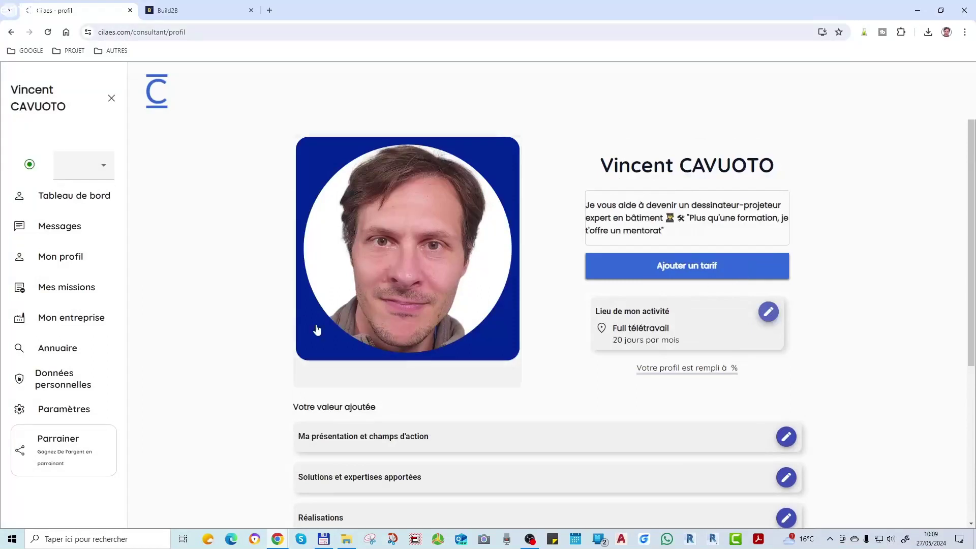
pyautogui.scroll(-4, 356, 312)
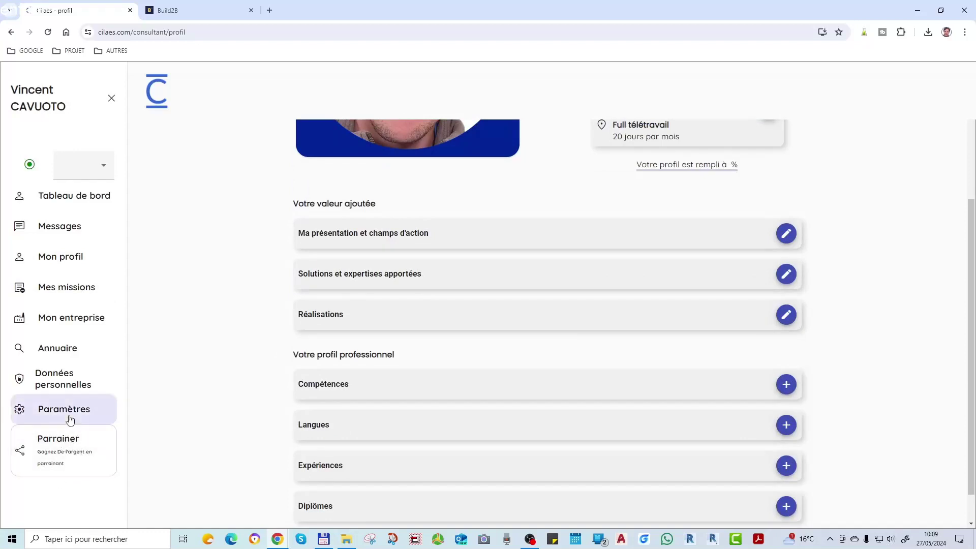
# Step: Set the freelancer's availability status to Disponible
pyautogui.click(104, 168)
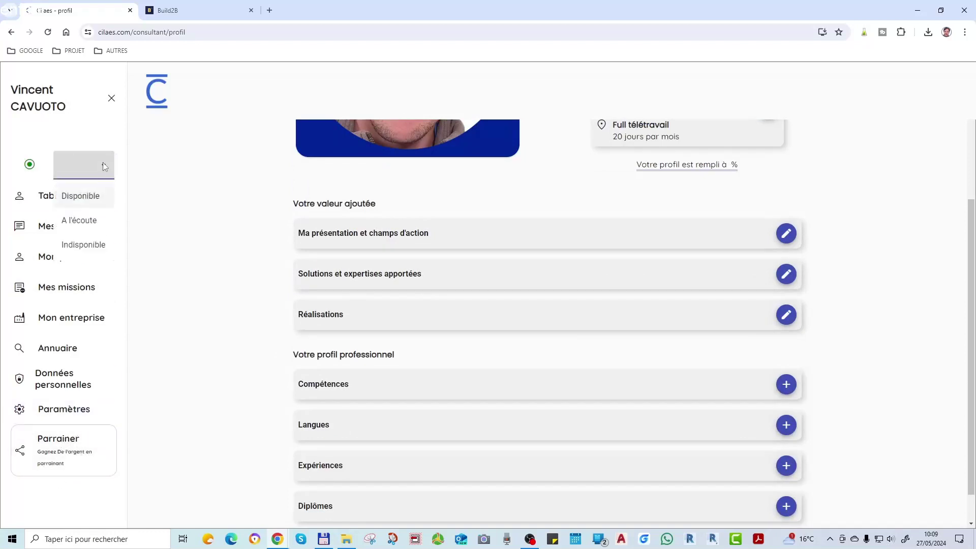
pyautogui.click(88, 198)
pyautogui.scroll(2, 713, 258)
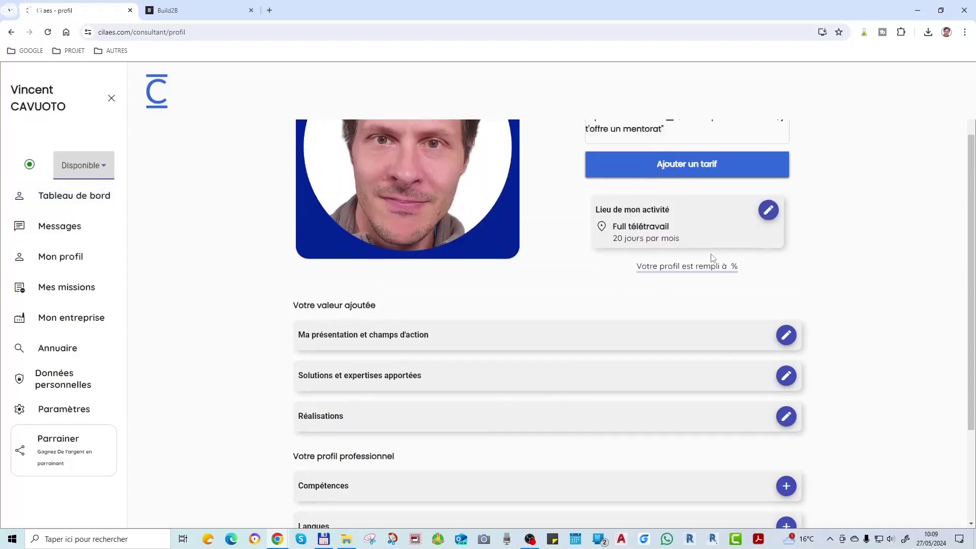
pyautogui.scroll(2, 545, 283)
pyautogui.scroll(-5, 471, 241)
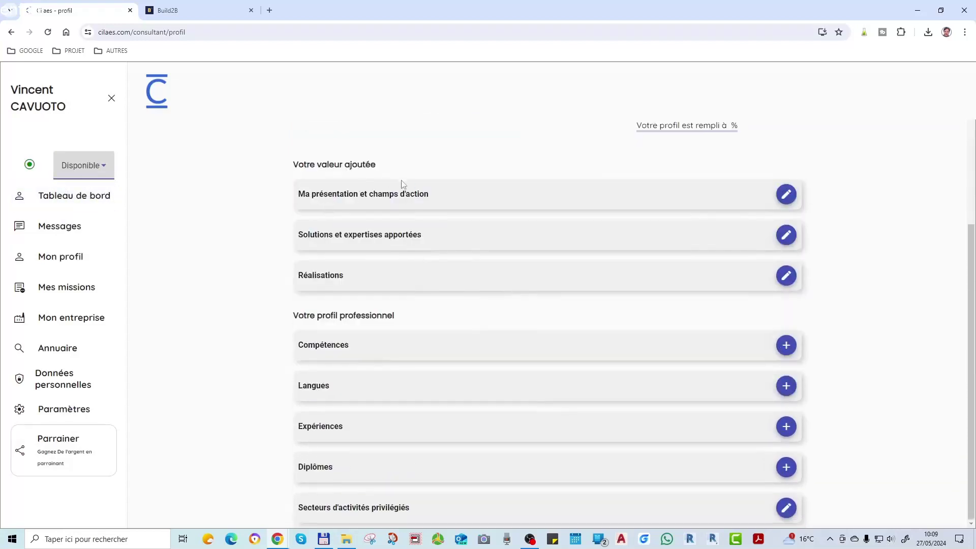
# Step: Add a presentation beginning "Devenez Dessinateur Expert • Doublez Votre Efficacité !", with the "A propos" text and hashtags ending in #mentorat, under Ma présentation et champs d'action
pyautogui.click(786, 194)
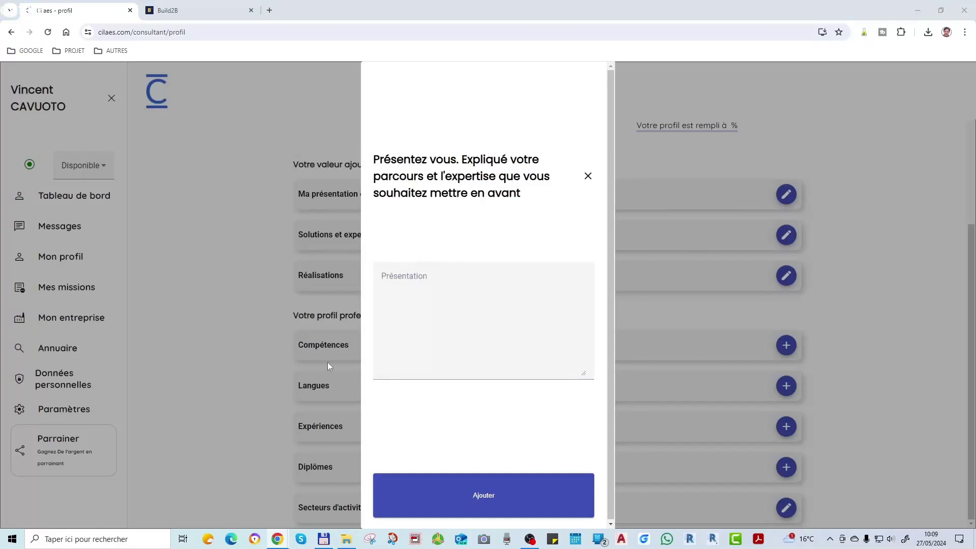
pyautogui.hotkey('ctrl', 'v')
pyautogui.click(527, 482)
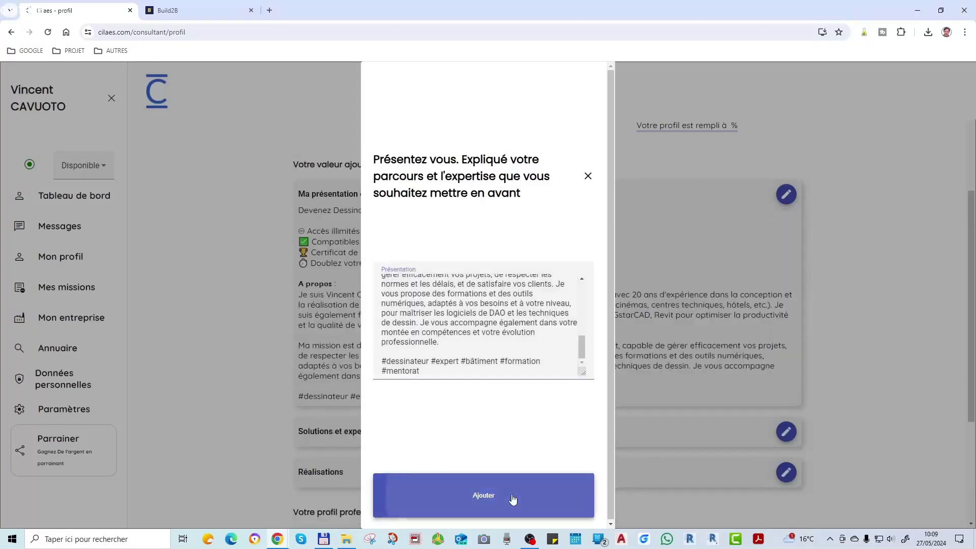
# Step: Set Solutions et expertises apportées to "Devenez Dessinateur Expert • Doublez Votre Efficacité ! ⏱🚀"
pyautogui.scroll(1, 421, 278)
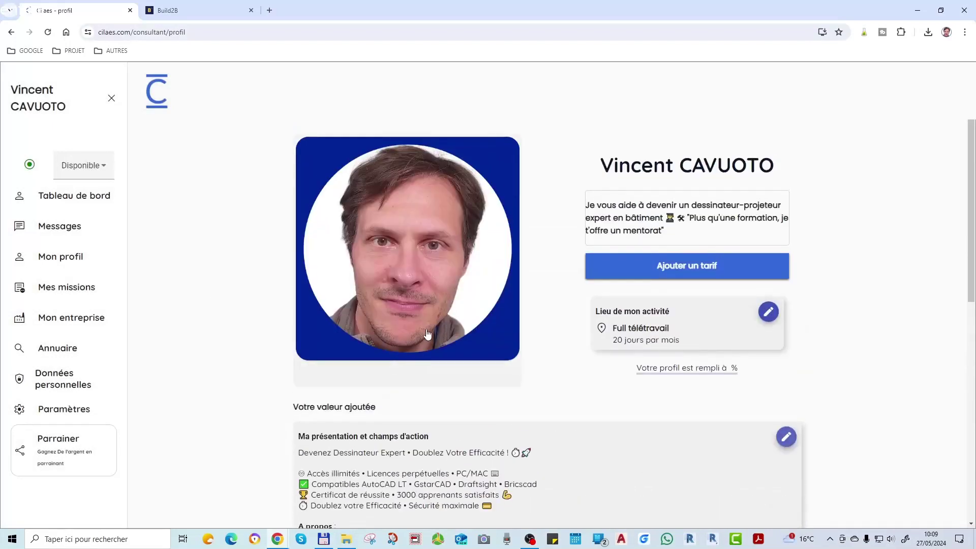
pyautogui.scroll(-2, 716, 200)
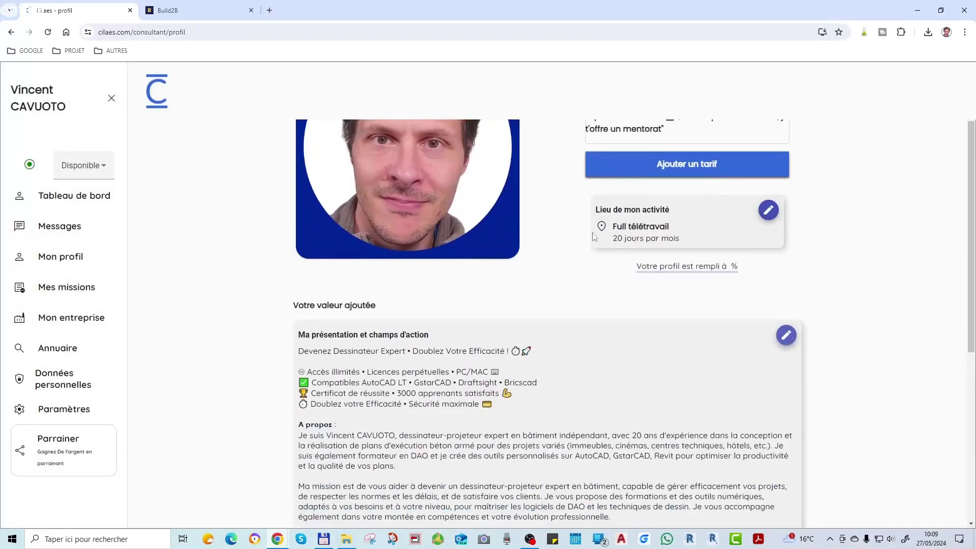
pyautogui.scroll(1, 661, 193)
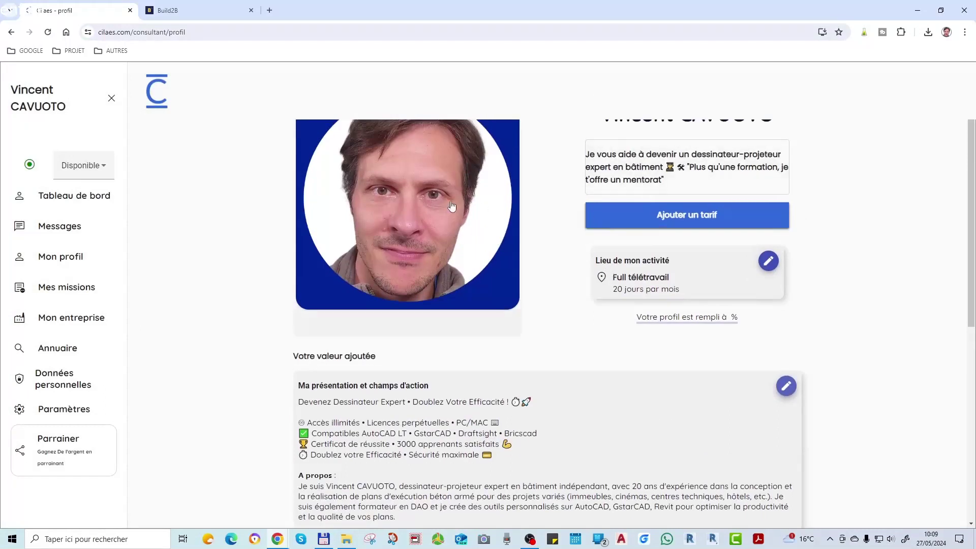
pyautogui.scroll(-2, 340, 321)
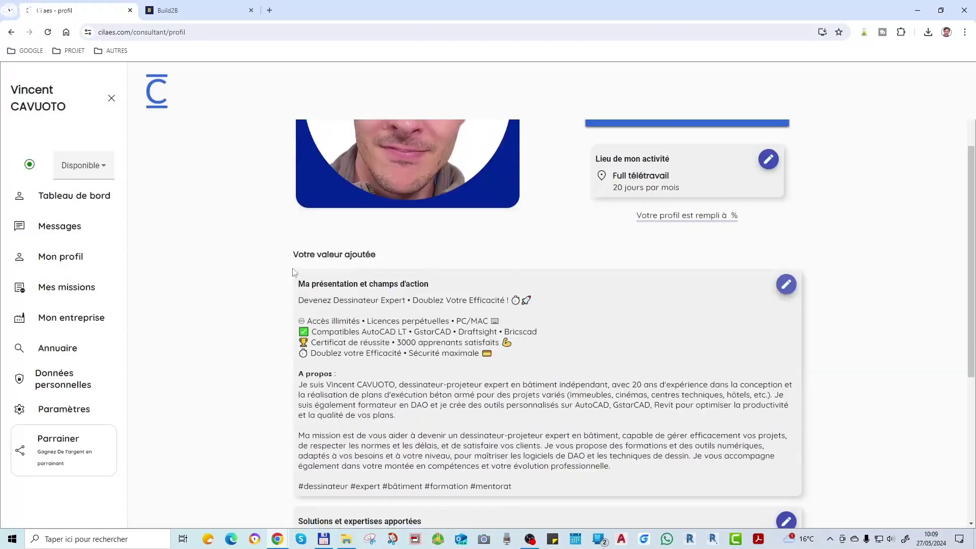
pyautogui.scroll(-1, 356, 270)
pyautogui.scroll(-4, 489, 268)
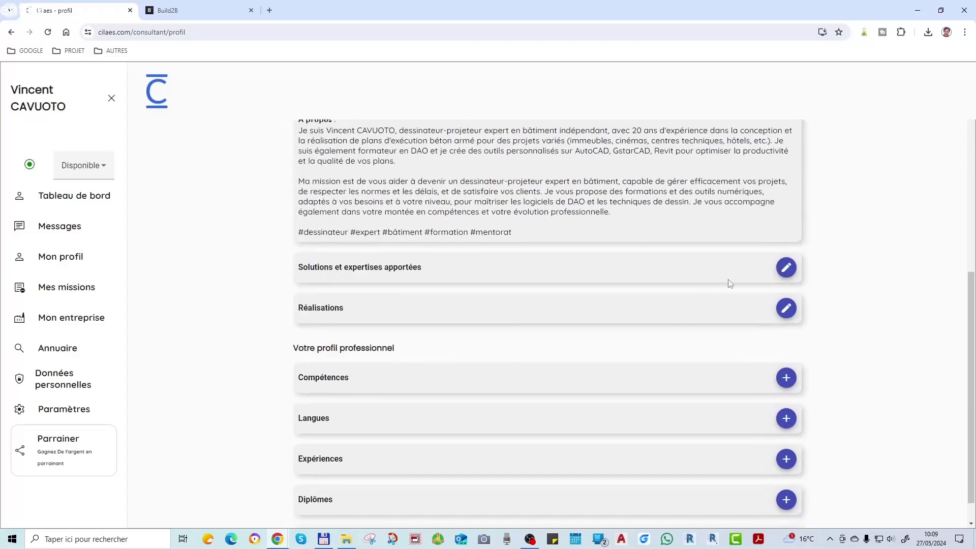
pyautogui.click(786, 268)
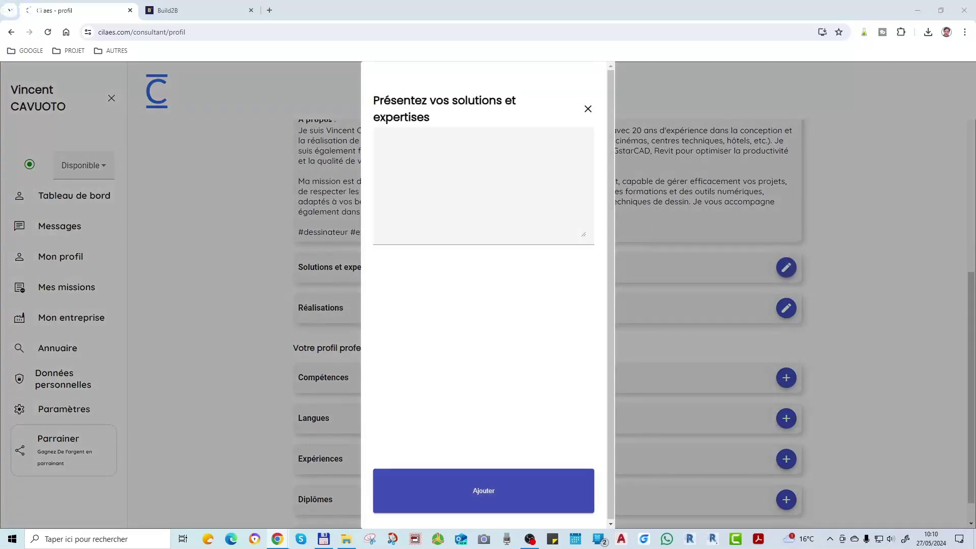
pyautogui.click(460, 179)
pyautogui.write('Devenez Dessinateur Expert • Doublez Votre Efficacité ! ⏱🚀')
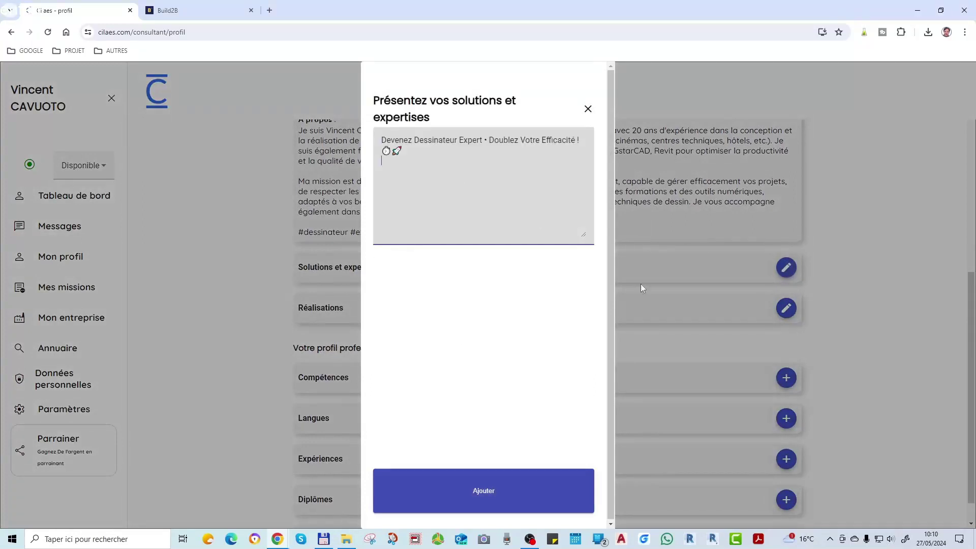
pyautogui.click(499, 494)
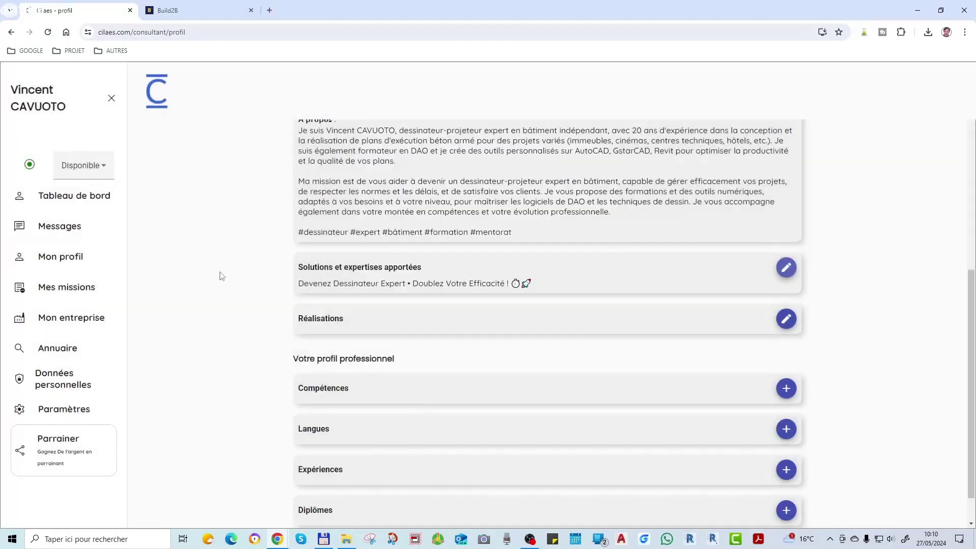
# Step: Fill in Réalisations with béton armé execution plans, management of gabarits and drawing library, custom AutoCAD tools, and in-house training on AutoCAD, ADFer and blocs dynamiques
pyautogui.scroll(1, 227, 284)
pyautogui.scroll(1, 227, 284)
pyautogui.scroll(-3, 285, 285)
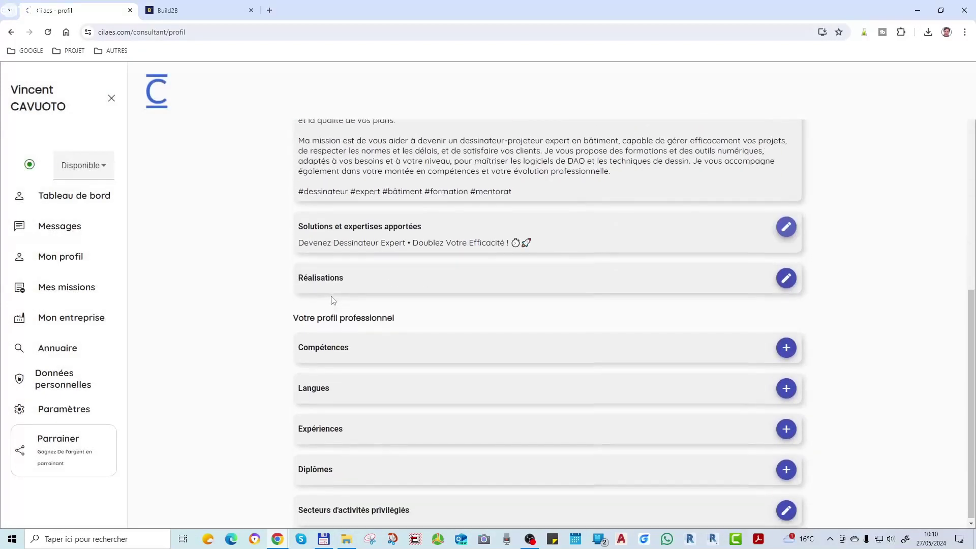
pyautogui.click(786, 276)
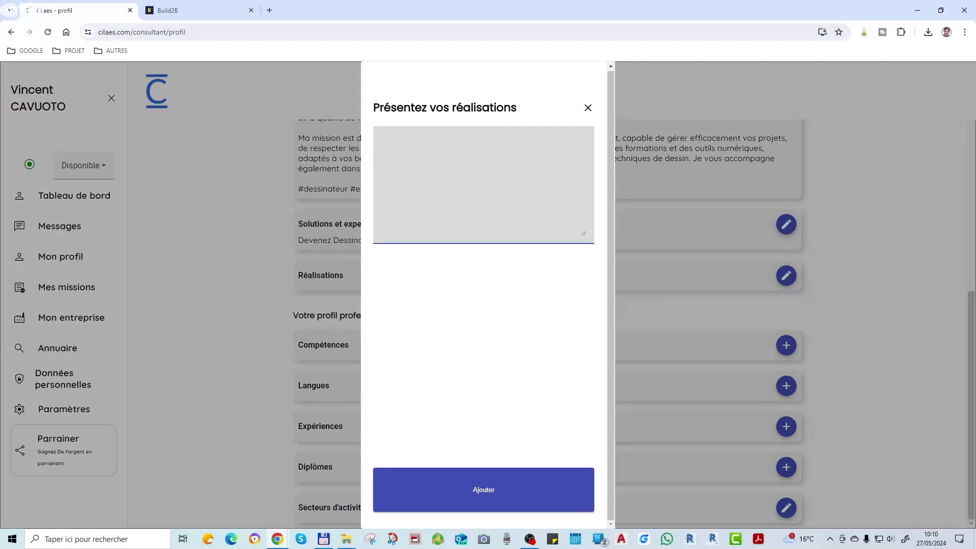
pyautogui.hotkey('alt', 'Tab')
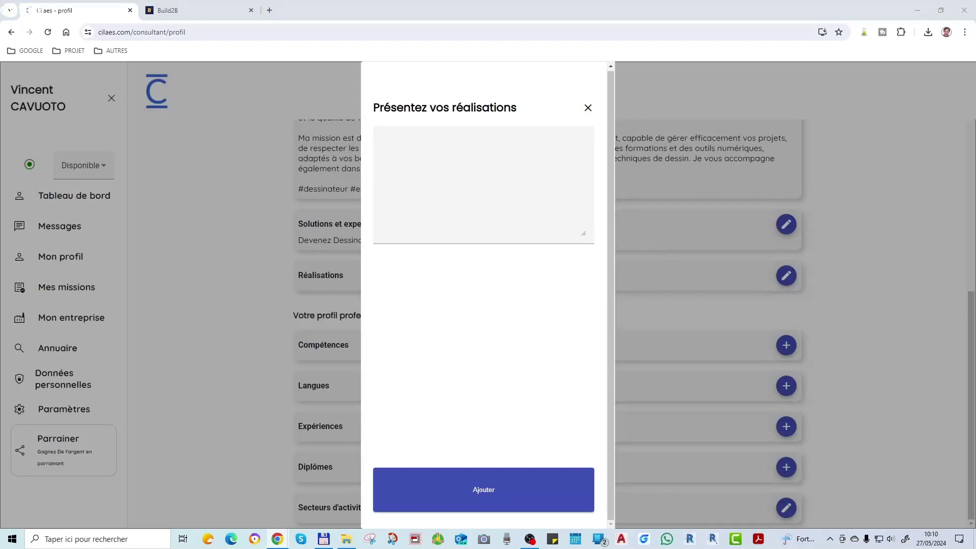
pyautogui.click(495, 177)
pyautogui.write("Réalisation de plans d'exécution béton armé (coffrages, ferraillages) ● Gestion des gabarits et bibliothèque de dessins ● Conception d'outils personnalisés sur AutoCAD (coffrages, ferraillages) ● Formation des projeteurs en interne sur AutoCAD, ADFer, blocs dynamiques, etc.")
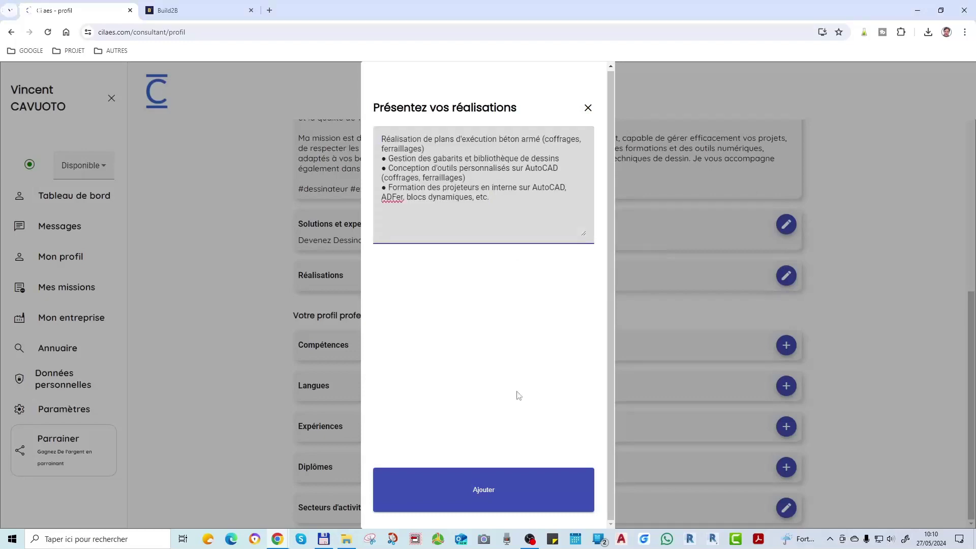
pyautogui.click(504, 495)
pyautogui.tripleClick(293, 308)
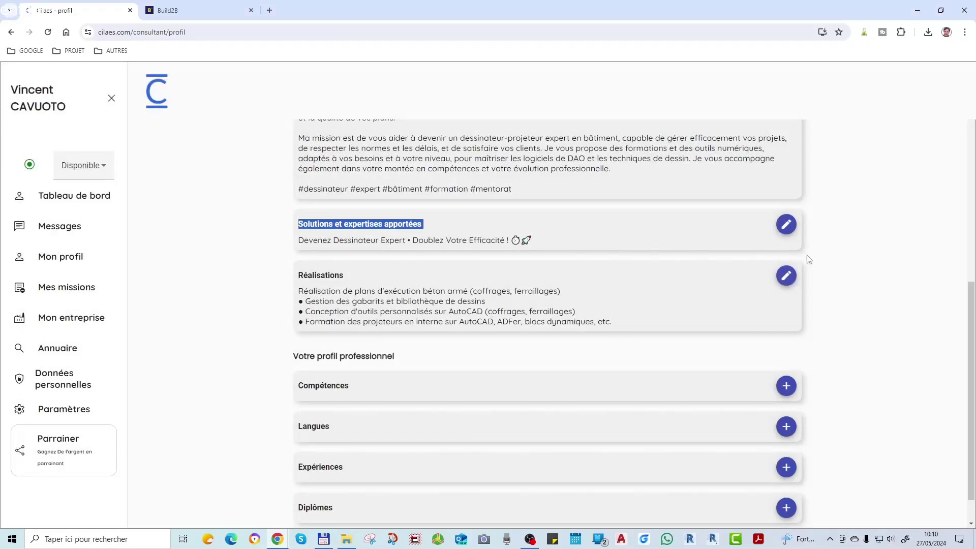
# Step: Insert a "●" bullet before the first line of the Réalisations text and save it
pyautogui.click(786, 276)
pyautogui.doubleClick(384, 159)
pyautogui.hotkey('ctrl', 'c')
pyautogui.click(382, 141)
pyautogui.hotkey('ctrl', 'v')
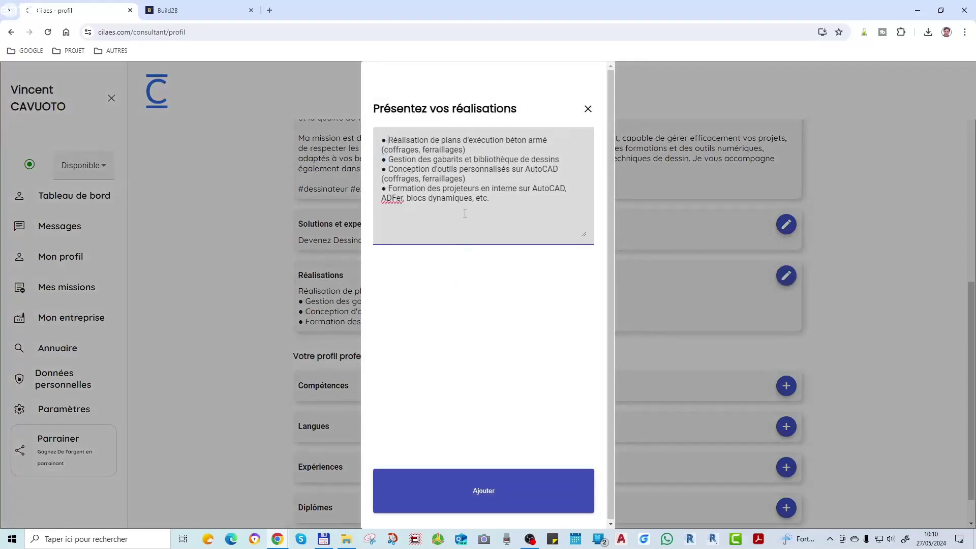
pyautogui.click(496, 494)
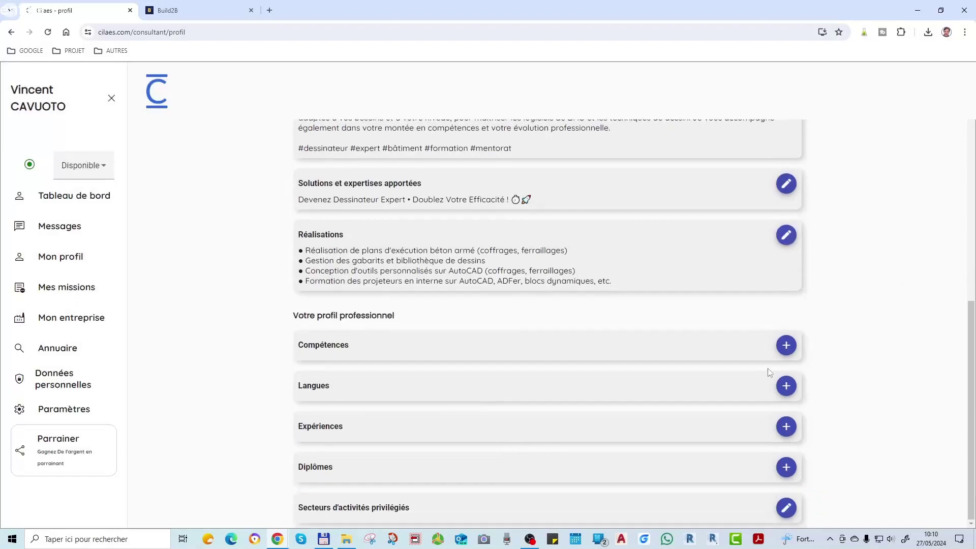
# Step: Add the skill AutoCAD to Compétences with a level of three stars
pyautogui.click(786, 345)
pyautogui.write('Dessin')
pyautogui.hotkey('ctrl', 'a')
pyautogui.write('AutoCAD')
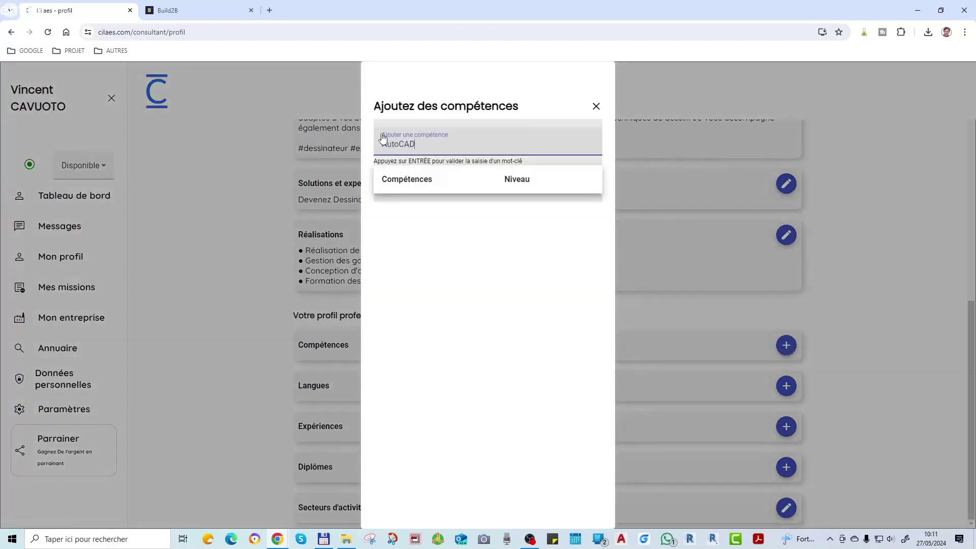
pyautogui.press('Return')
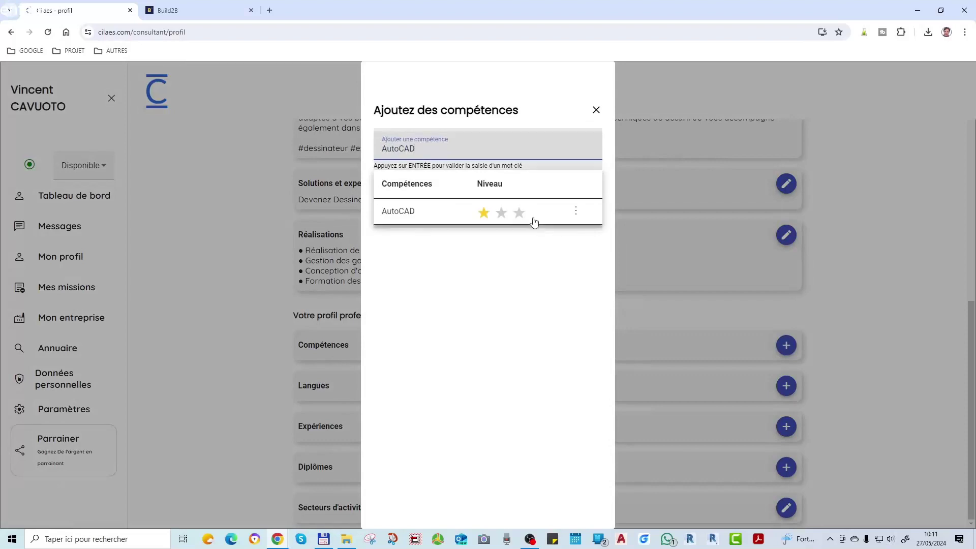
pyautogui.click(520, 214)
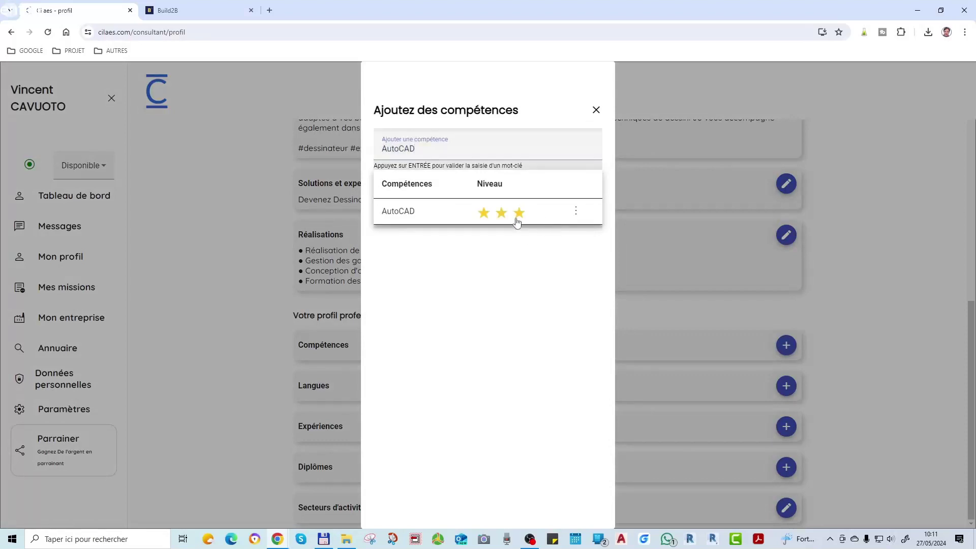
# Step: Add the skill Revit to Compétences with a level of two stars
pyautogui.click(470, 151)
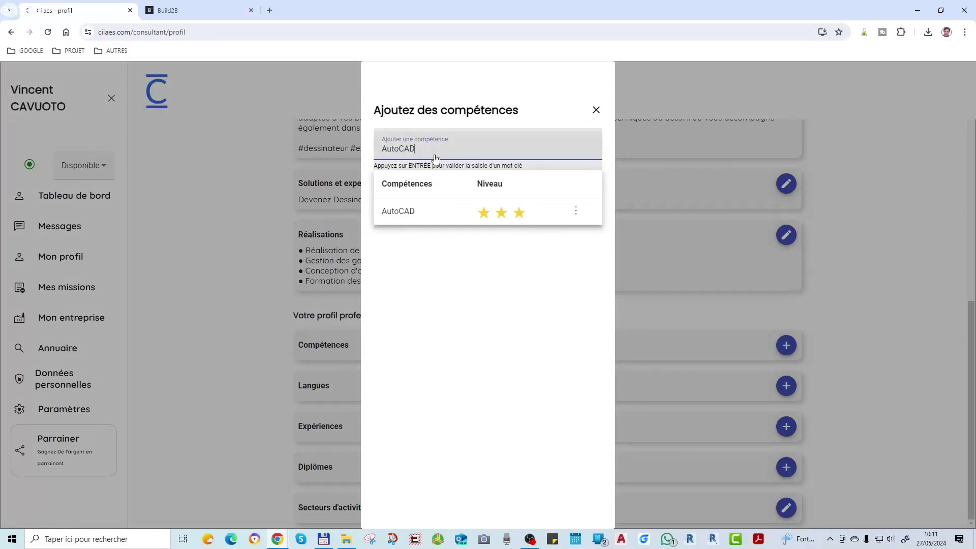
pyautogui.moveTo(436, 159); pyautogui.dragTo(340, 160)
pyautogui.click(412, 148)
pyautogui.doubleClick(412, 148)
pyautogui.write('Revit')
pyautogui.press('Return')
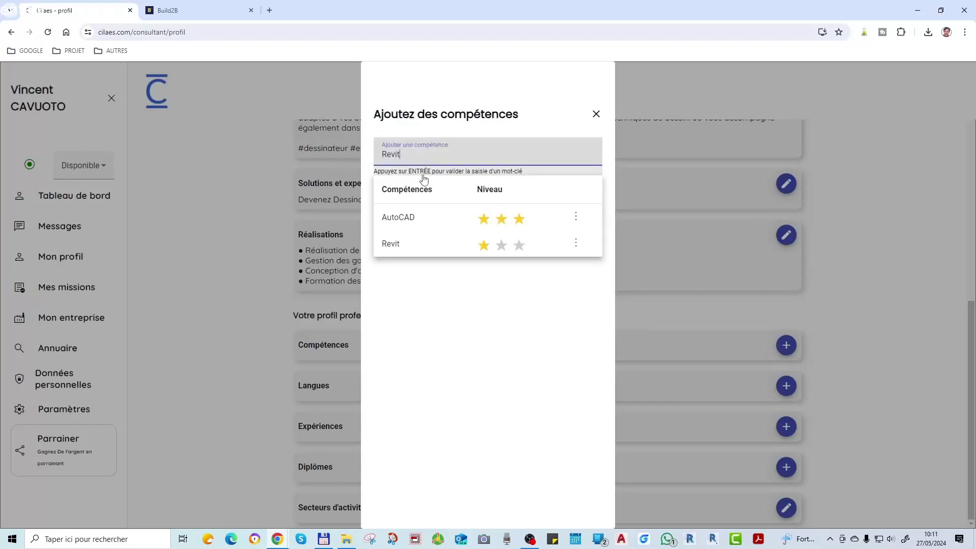
pyautogui.click(501, 245)
# Step: Add the skill "Dessin technique" to Compétences with a level of three stars
pyautogui.click(431, 154)
pyautogui.doubleClick(429, 156)
pyautogui.press('BackSpace')
pyautogui.write('Dessin technique')
pyautogui.press('Return')
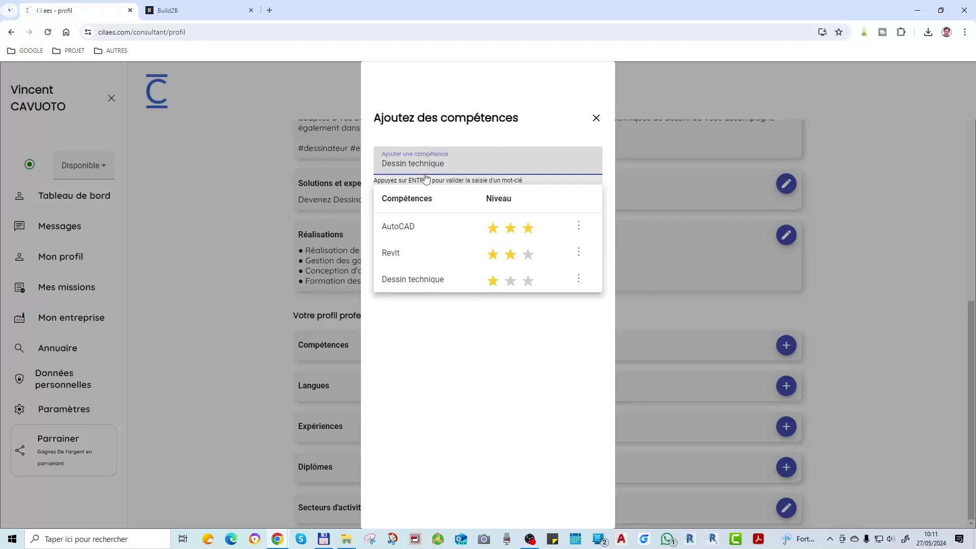
pyautogui.click(529, 280)
# Step: Add the skill DAO with a level of three stars and close the Compétences form
pyautogui.moveTo(445, 164); pyautogui.dragTo(349, 161)
pyautogui.write('DAO')
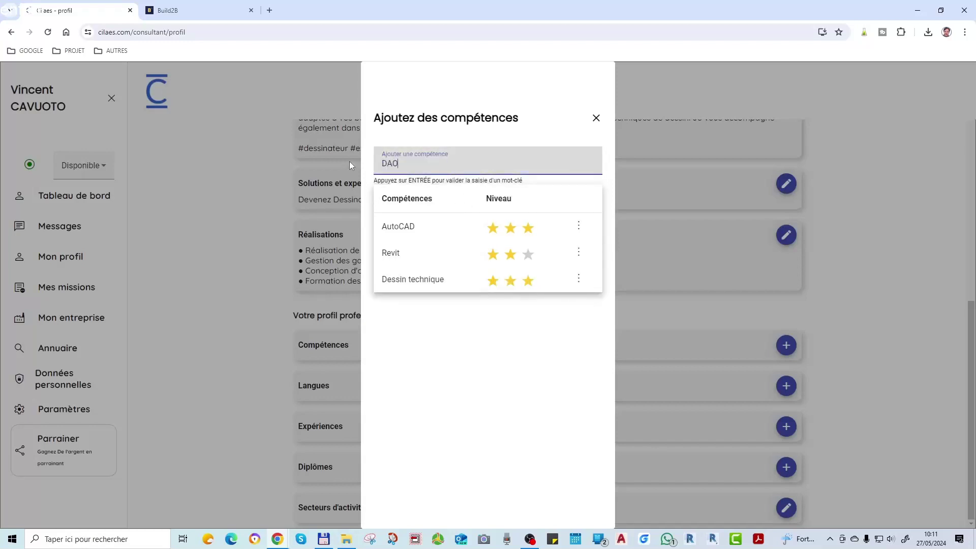
pyautogui.press('Return')
pyautogui.click(528, 317)
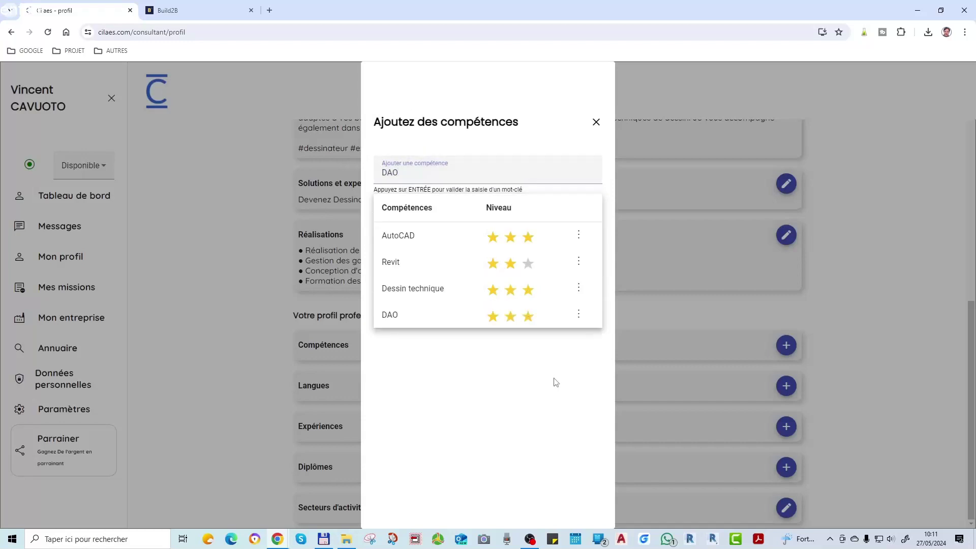
pyautogui.click(160, 198)
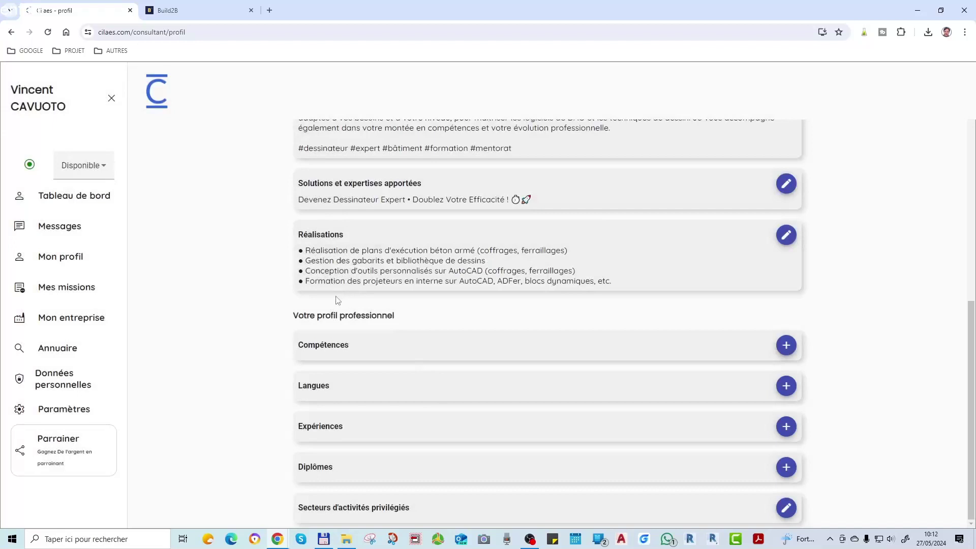
pyautogui.click(783, 351)
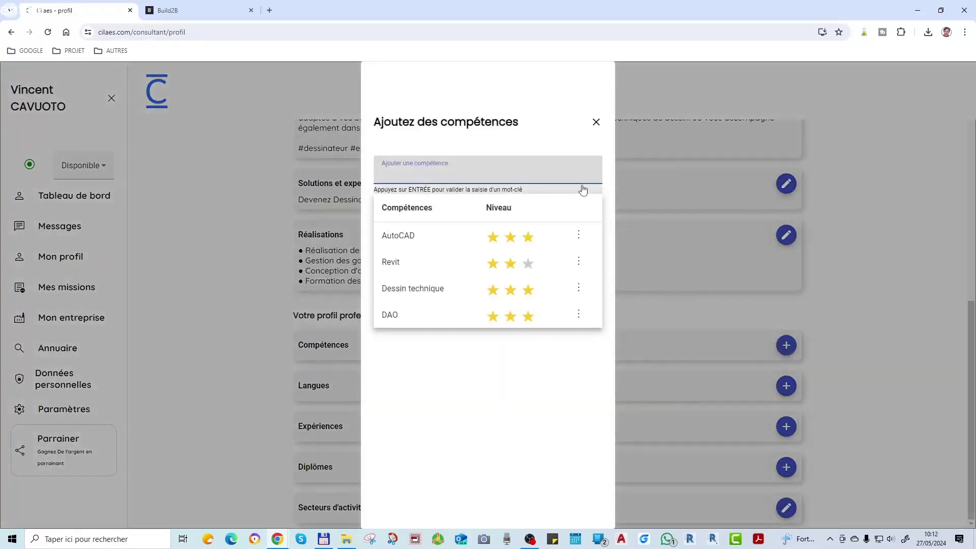
pyautogui.click(597, 129)
# Step: Add Français to Langues with a level of three stars
pyautogui.scroll(-3, 581, 144)
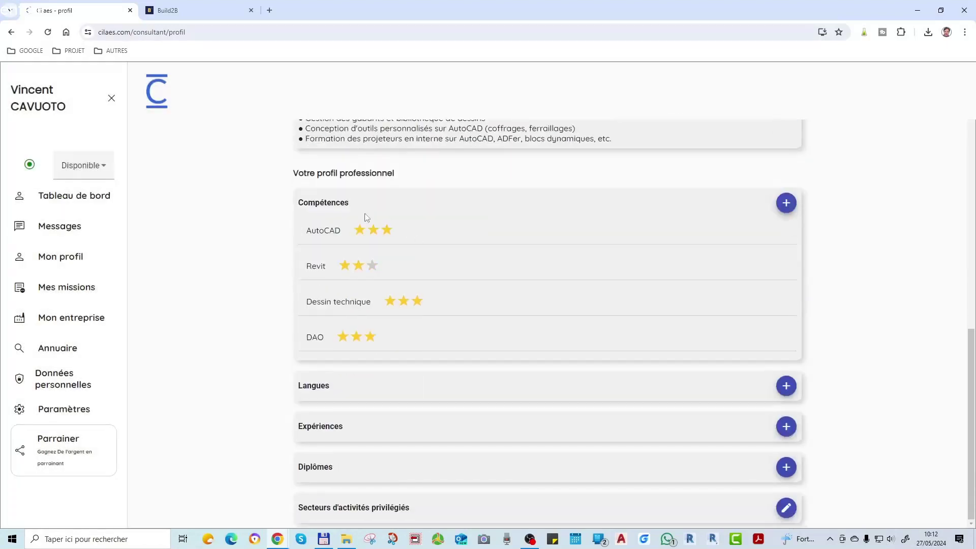
pyautogui.scroll(2, 498, 330)
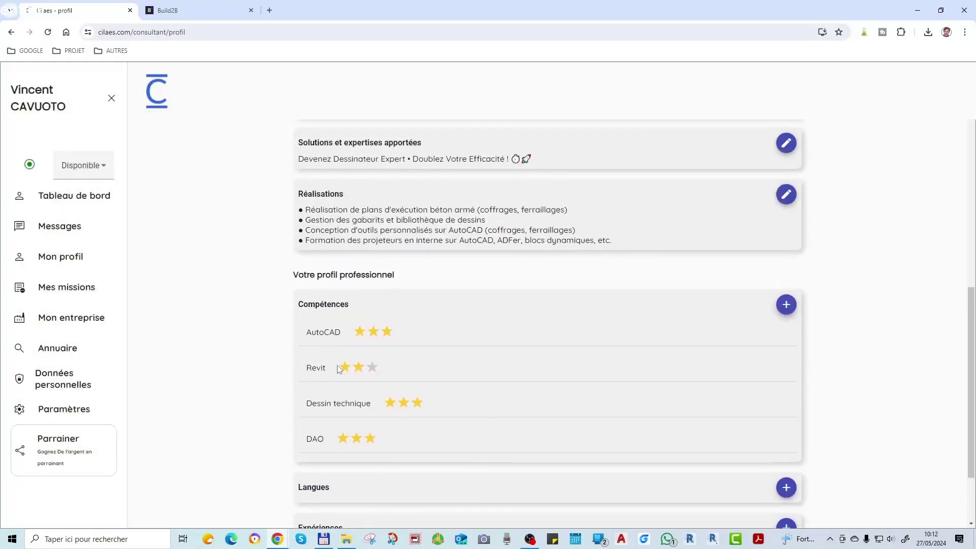
pyautogui.scroll(-2, 355, 310)
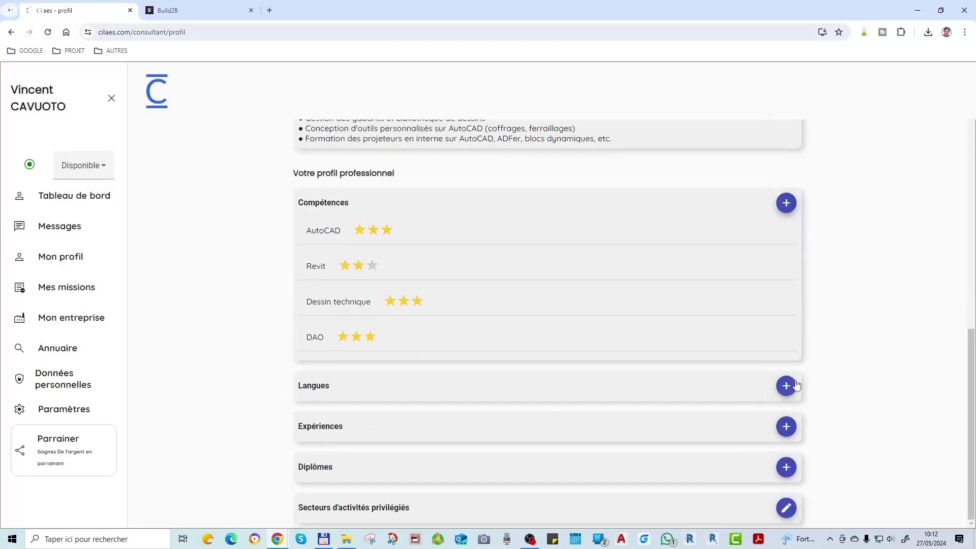
pyautogui.click(795, 385)
pyautogui.click(409, 141)
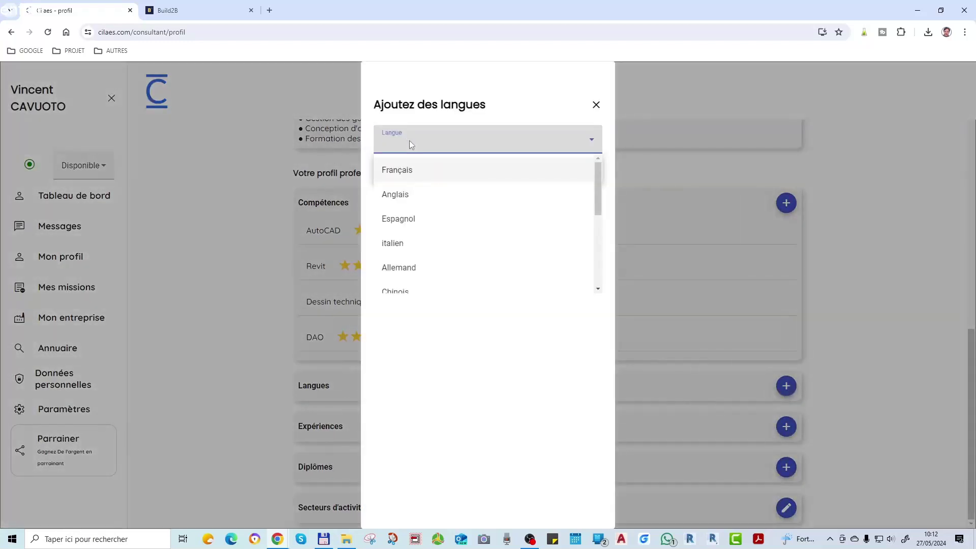
pyautogui.click(398, 172)
pyautogui.click(503, 200)
# Step: Add Anglais with a level of two stars and close the Langues form
pyautogui.click(432, 155)
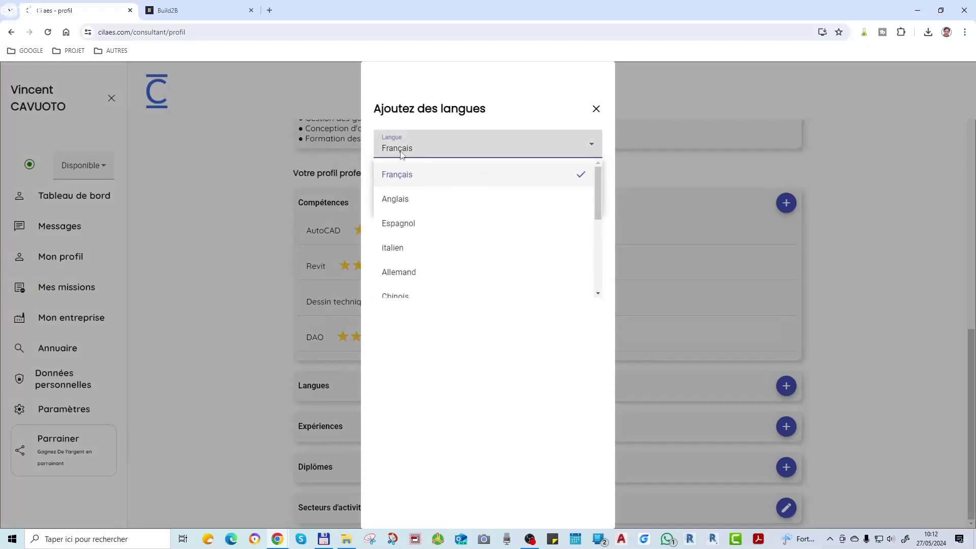
pyautogui.click(403, 209)
pyautogui.click(481, 233)
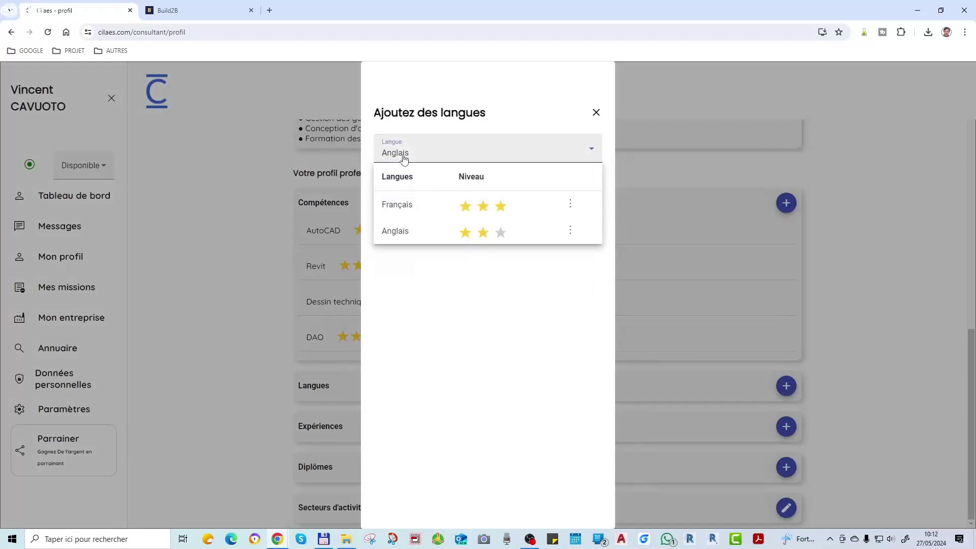
pyautogui.click(596, 116)
# Step: Start a new experience titled "Dessinateur, formateur et créateur d'applicatifs DAO", entering the consultant's own business name as company and Voiron as location
pyautogui.scroll(-2, 262, 386)
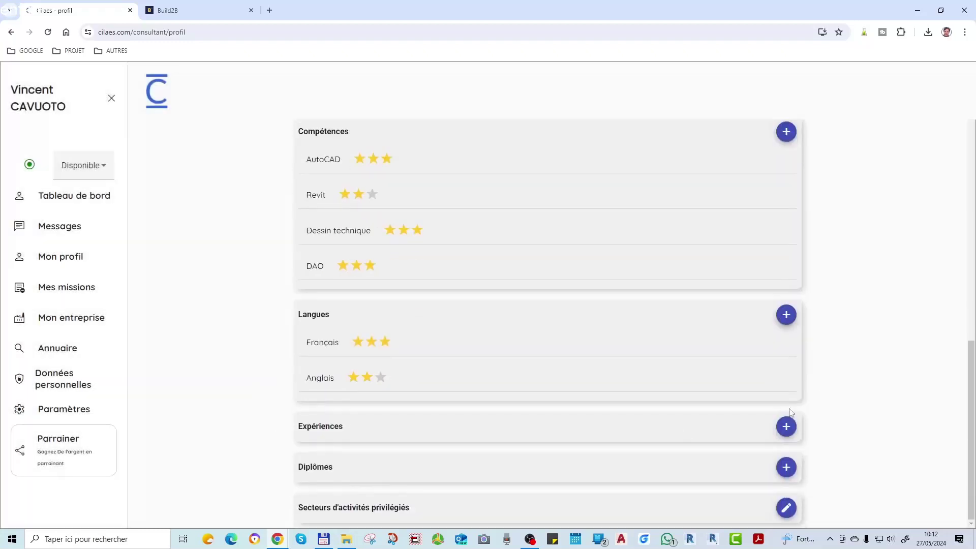
pyautogui.click(786, 426)
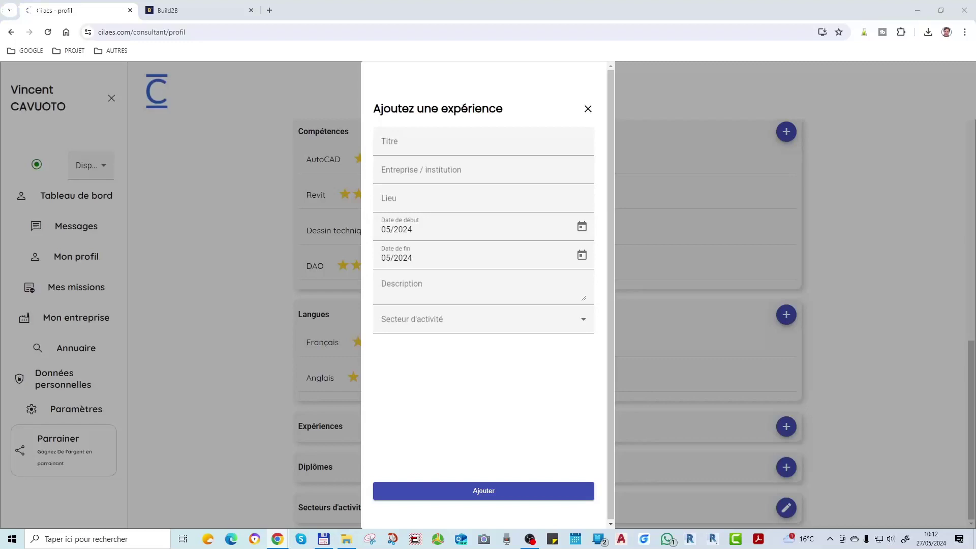
pyautogui.hotkey('alt', 'Tab')
pyautogui.hotkey('ctrl', 'v')
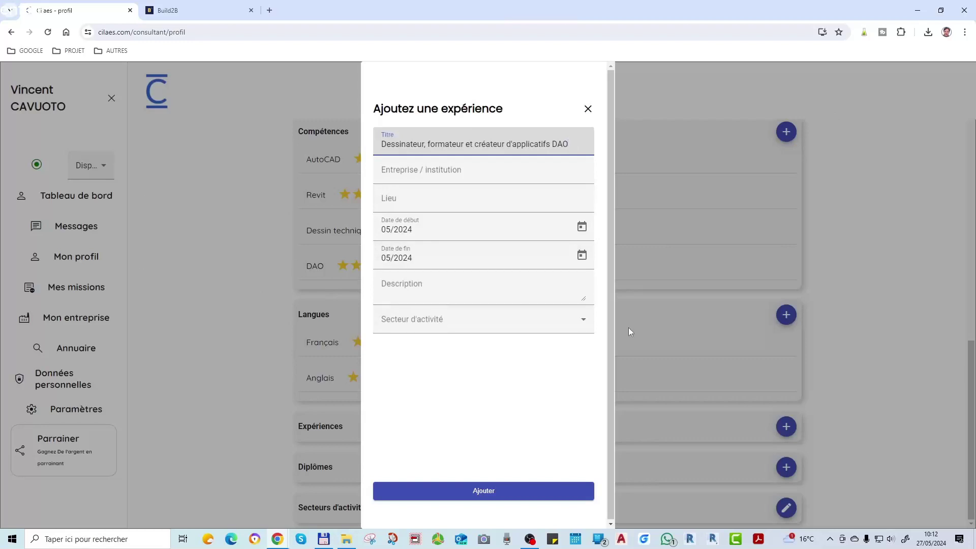
pyautogui.click(433, 171)
pyautogui.write('Vinc')
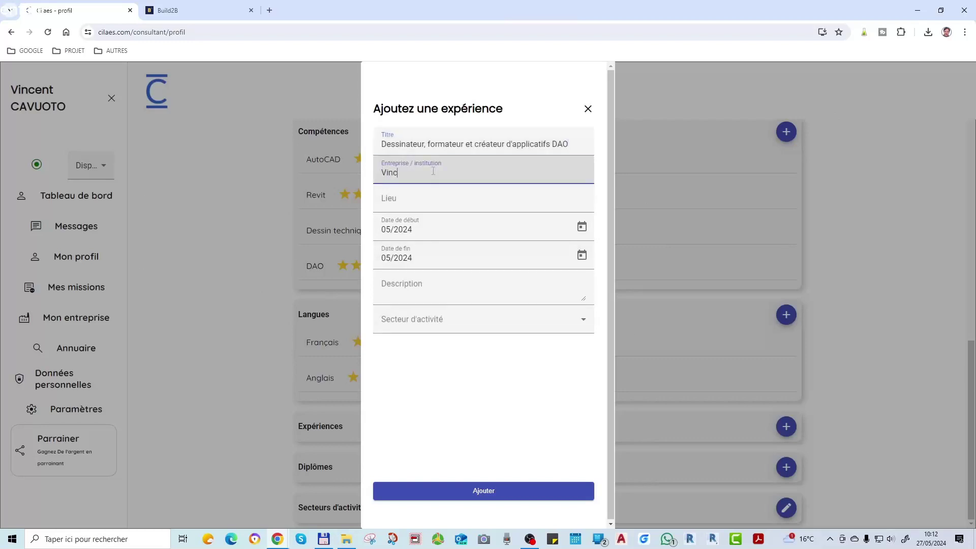
pyautogui.write('ent CAVUOTO EI')
pyautogui.click(411, 199)
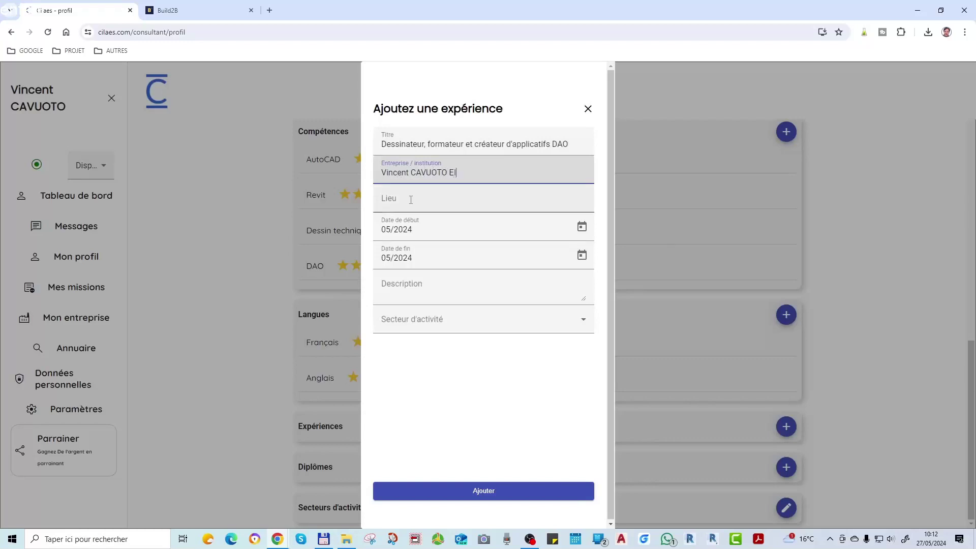
pyautogui.write('Voiron')
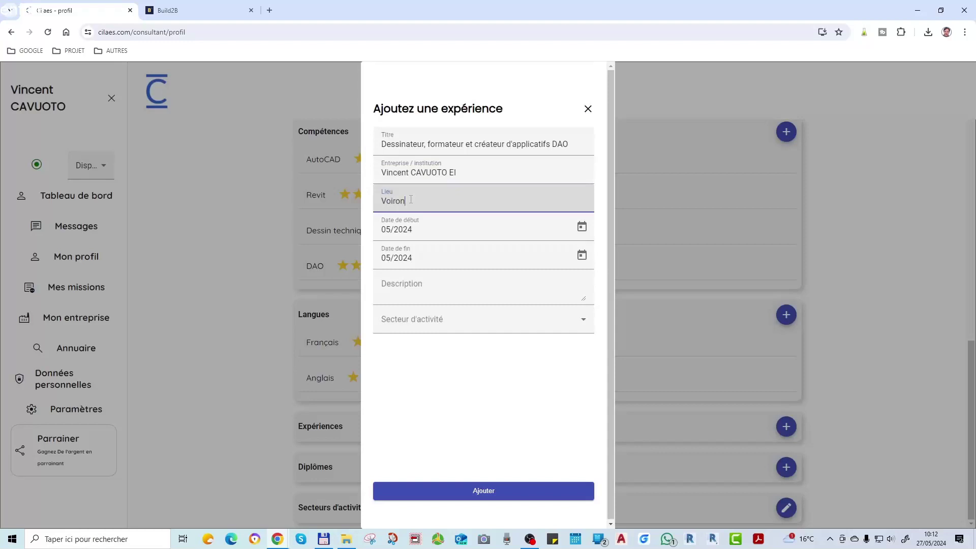
# Step: Set the experience's start date to 07/2020 and check the choices for its end date
pyautogui.click(429, 231)
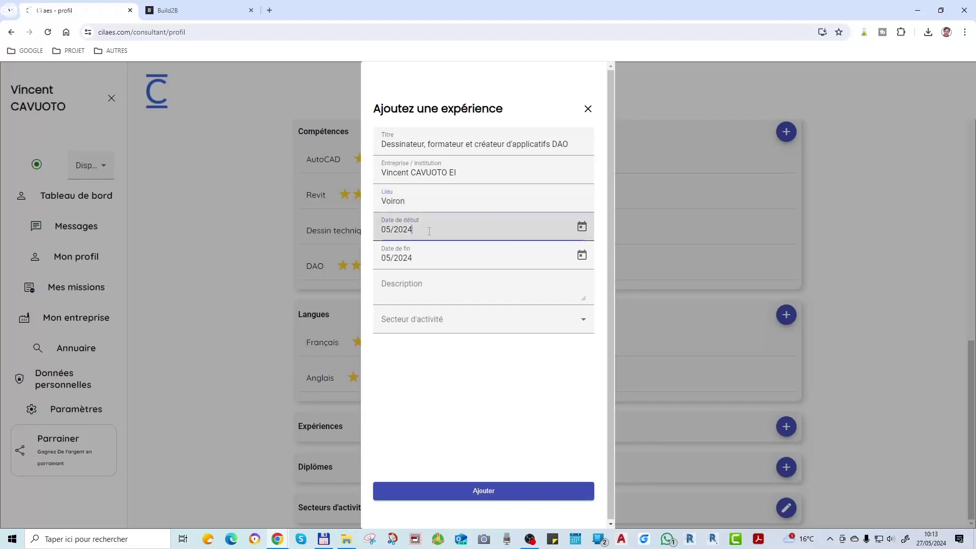
pyautogui.click(581, 227)
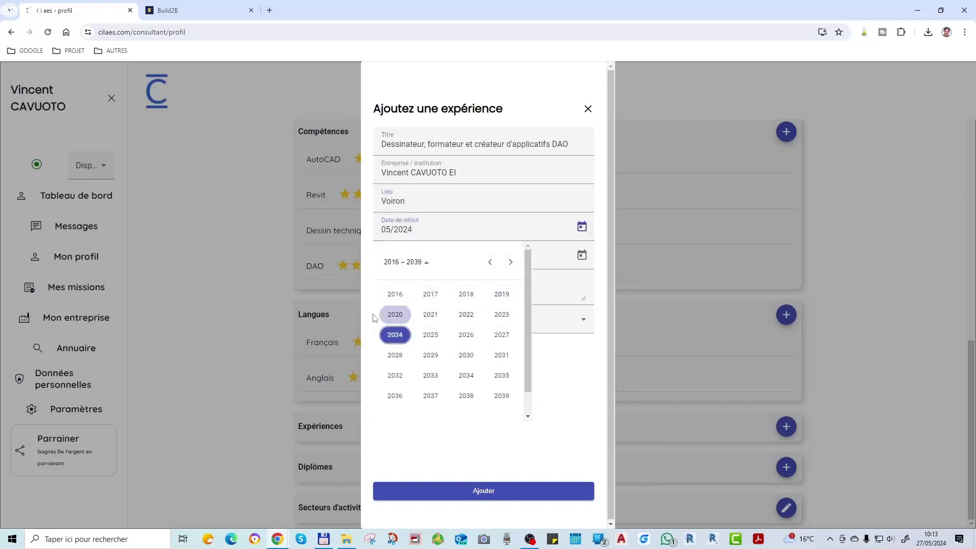
pyautogui.click(395, 315)
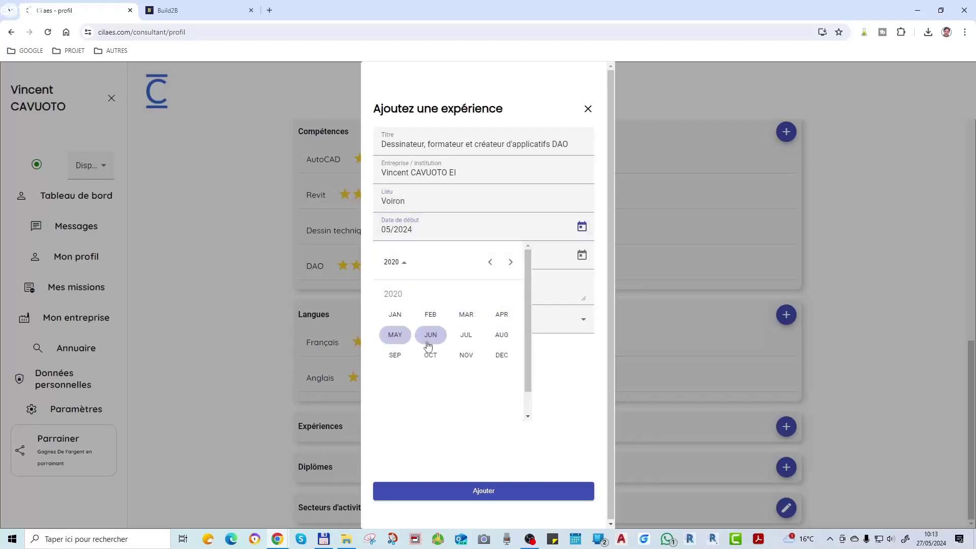
pyautogui.click(466, 335)
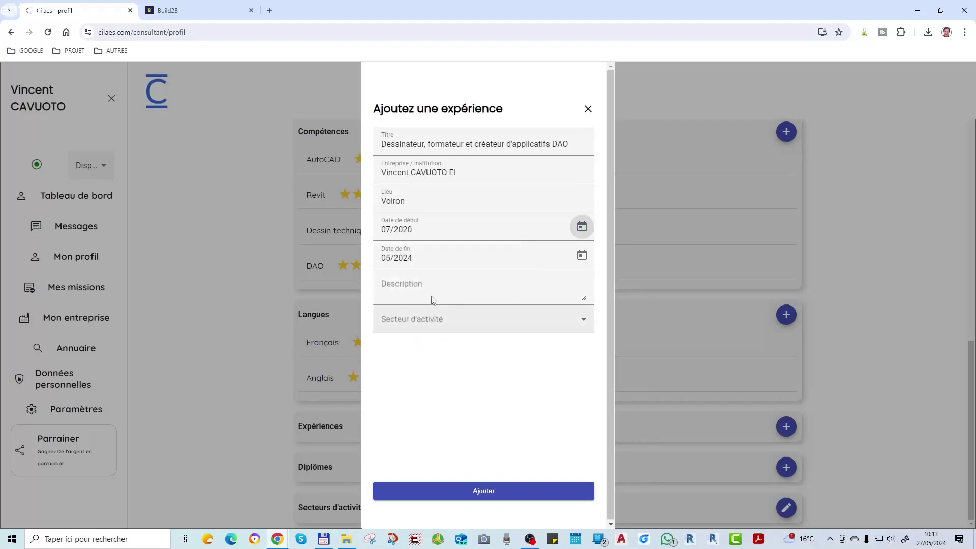
pyautogui.click(415, 257)
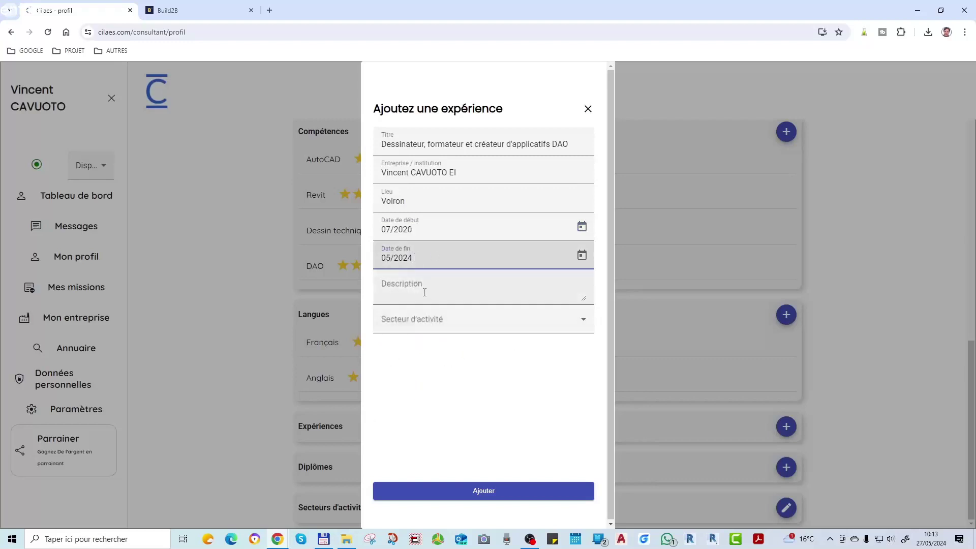
pyautogui.click(582, 255)
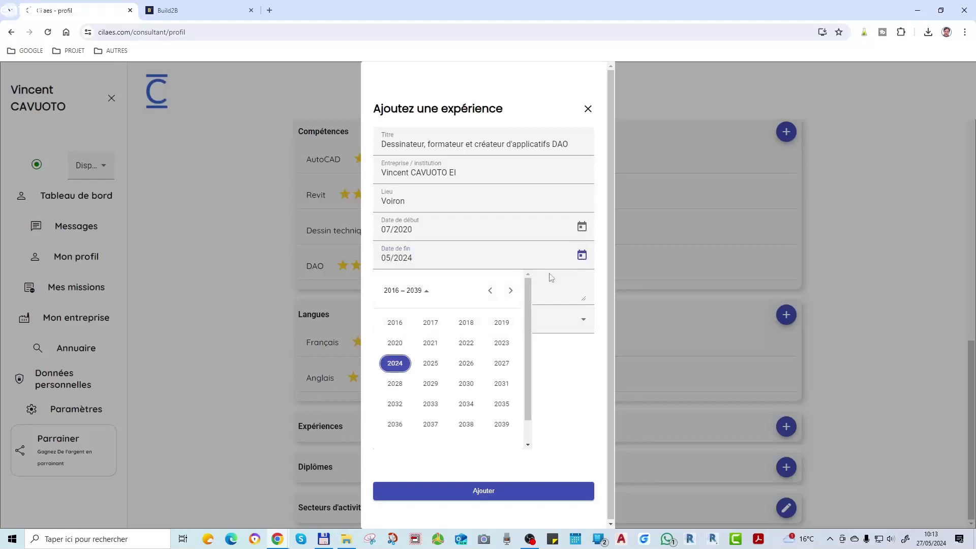
pyautogui.click(243, 352)
# Step: Fill the experience's description with the prepared bullet list of duties, from reinforced concrete plans and custom CAD tools to "Formation mentorat"
pyautogui.click(407, 291)
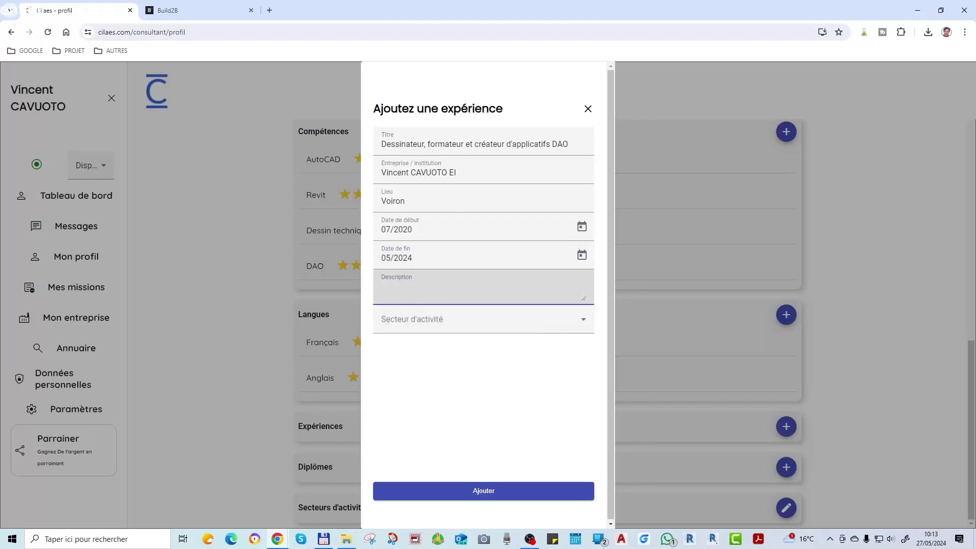
pyautogui.hotkey('alt', 'Tab')
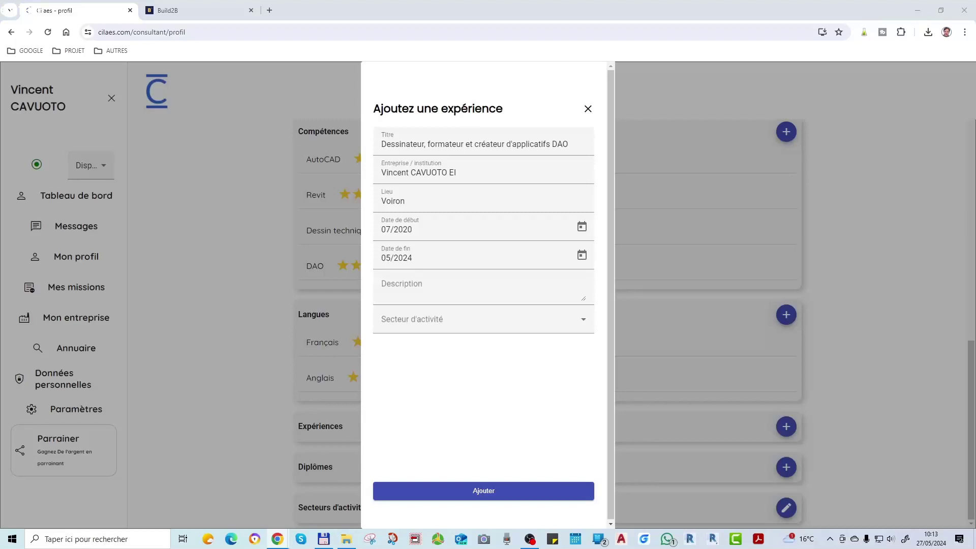
pyautogui.click(447, 278)
pyautogui.hotkey('ctrl', 'v')
pyautogui.press('Up')
pyautogui.press('Up')
pyautogui.press('Up')
pyautogui.press('Up')
pyautogui.press('Up')
pyautogui.press('Down')
pyautogui.press('Down')
pyautogui.press('Down')
pyautogui.press('Down')
pyautogui.press('Down')
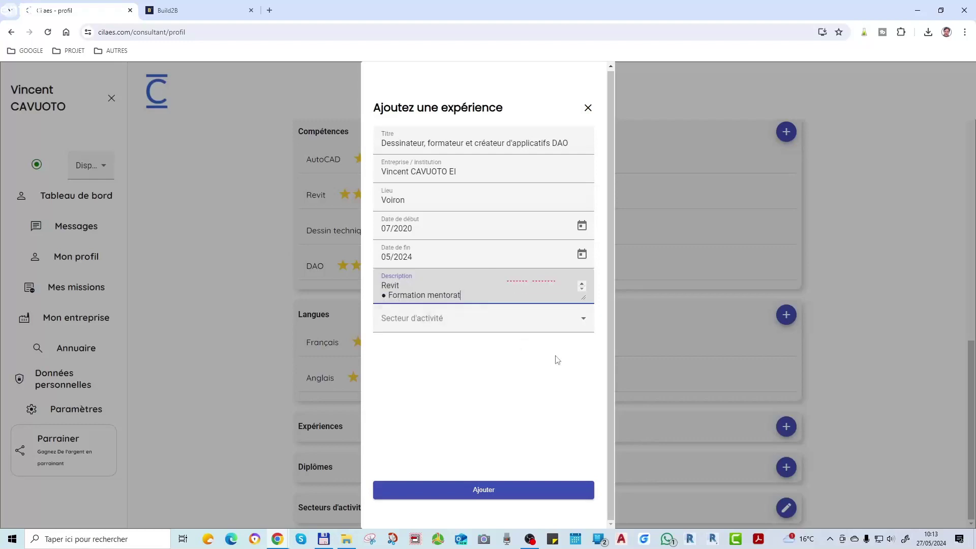
# Step: Assign the Design / Architecture / Engineering sector to the experience and add it to the profile
pyautogui.click(426, 327)
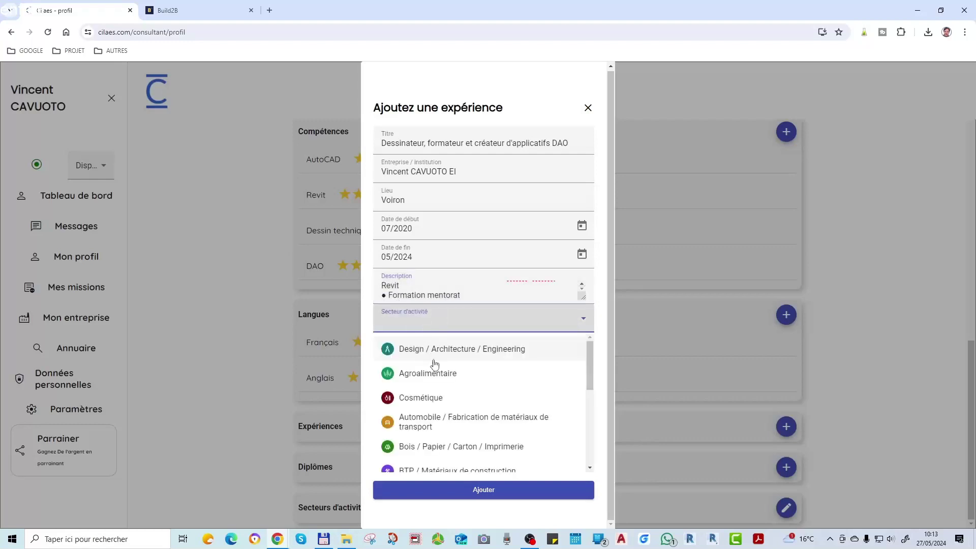
pyautogui.click(461, 353)
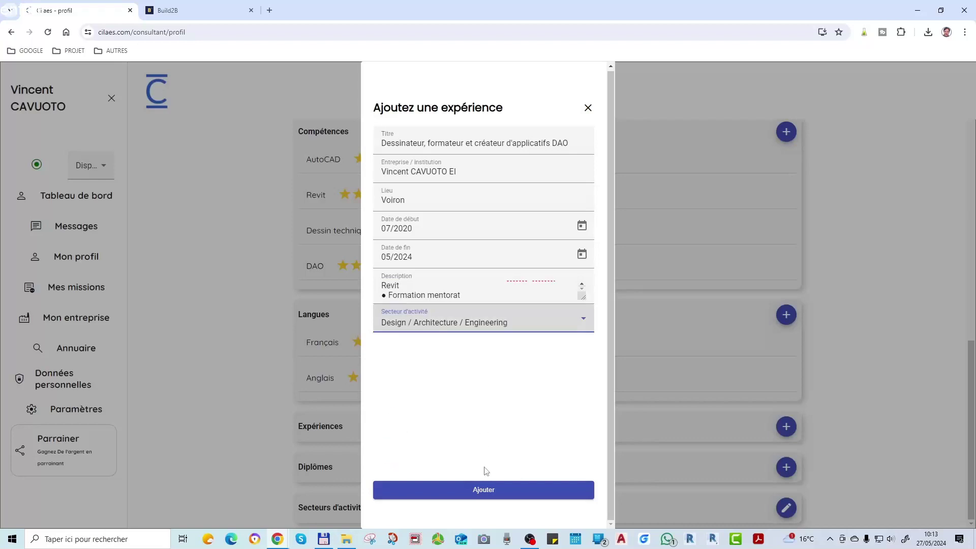
pyautogui.click(488, 491)
pyautogui.scroll(-3, 274, 297)
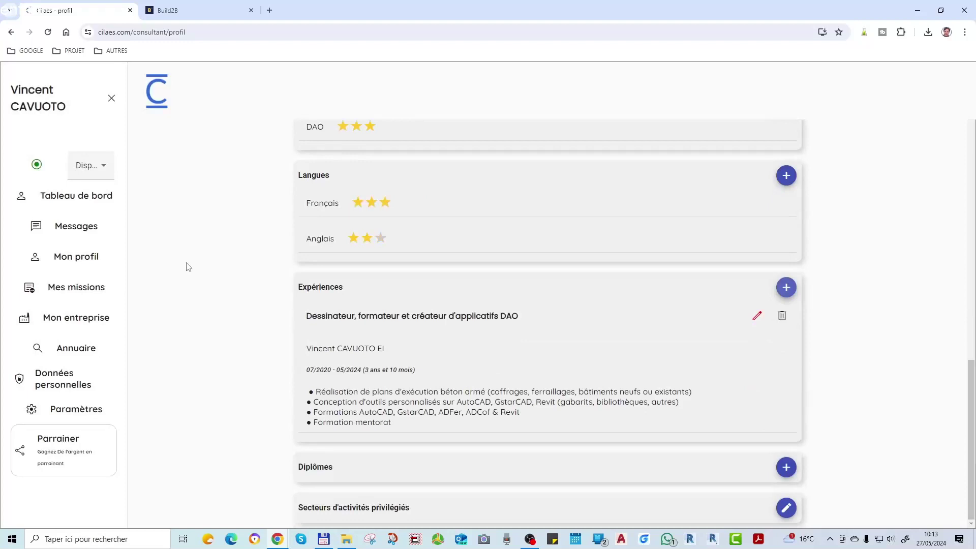
# Step: Open the added experience for editing and examine its title and description text from start to end
pyautogui.click(757, 316)
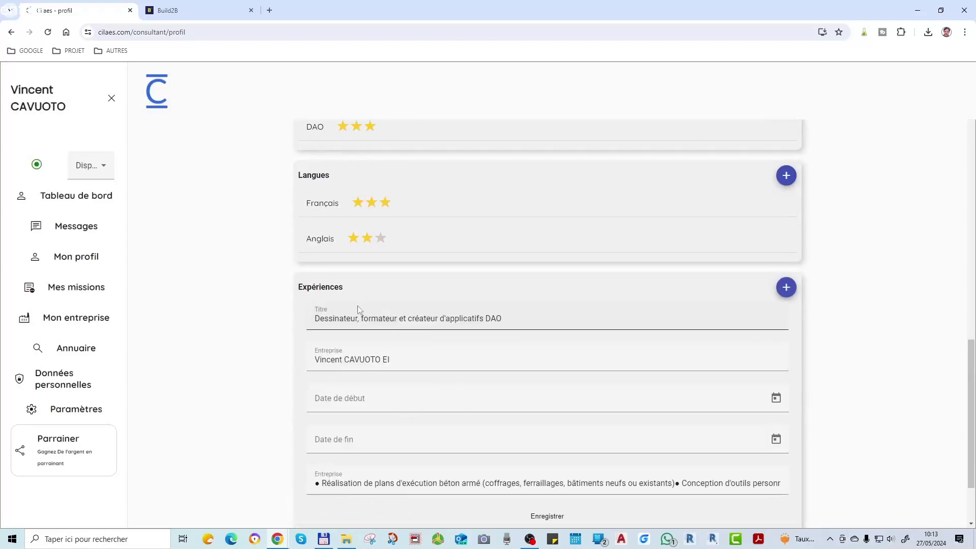
pyautogui.click(356, 319)
pyautogui.scroll(-2, 381, 399)
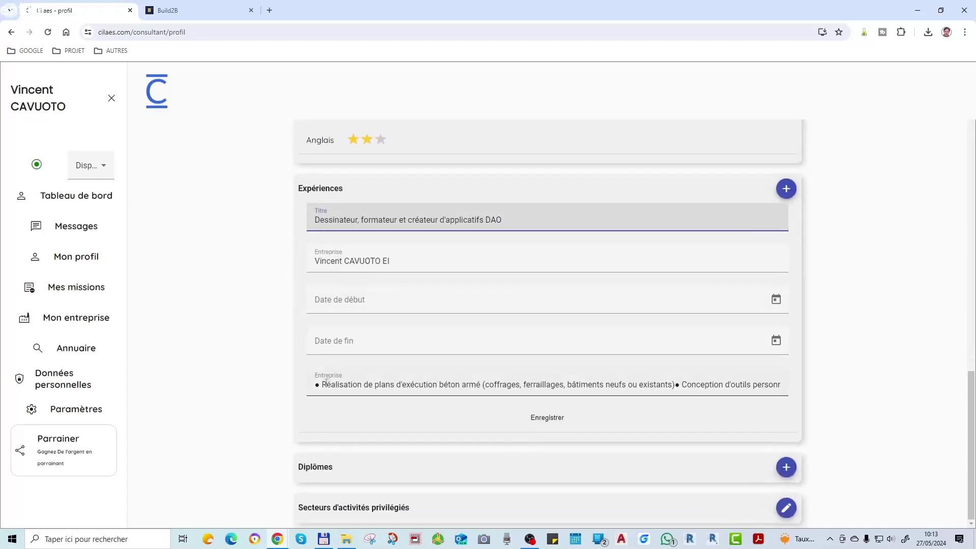
pyautogui.click(343, 388)
pyautogui.press('Home')
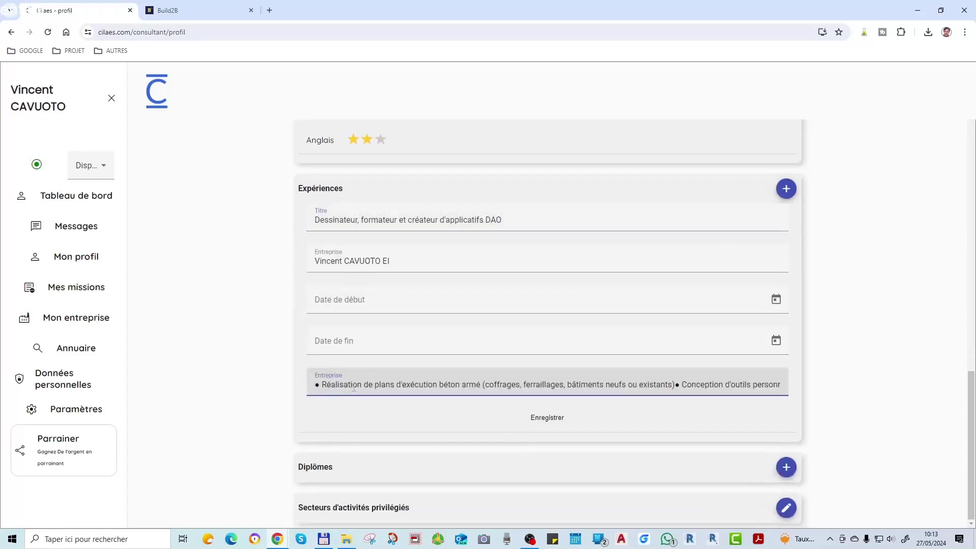
pyautogui.press('End')
pyautogui.press('Home')
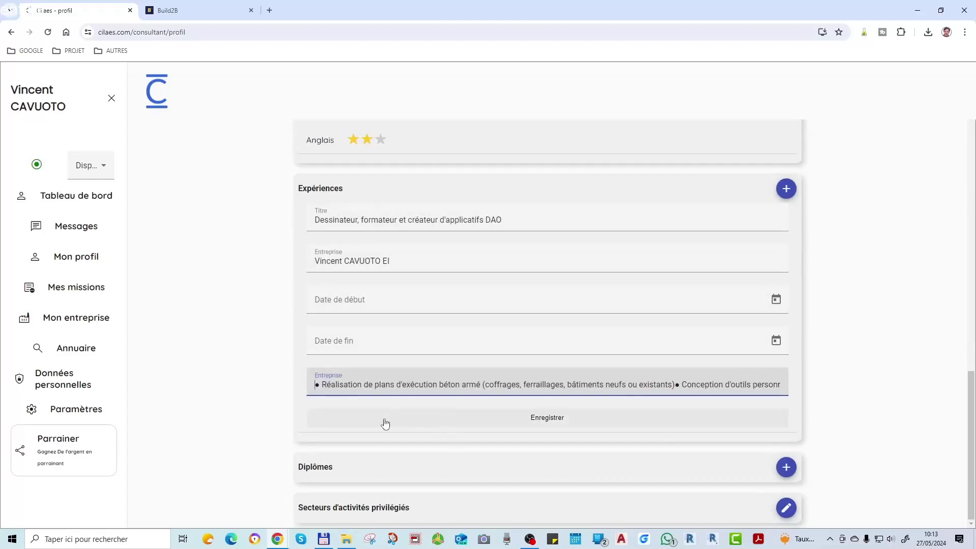
# Step: Add a diploma from Lycée technique Roger Deschaux: BTS Bâtiment in Génie Civil, from 09/2001 to 07/2004
pyautogui.click(787, 468)
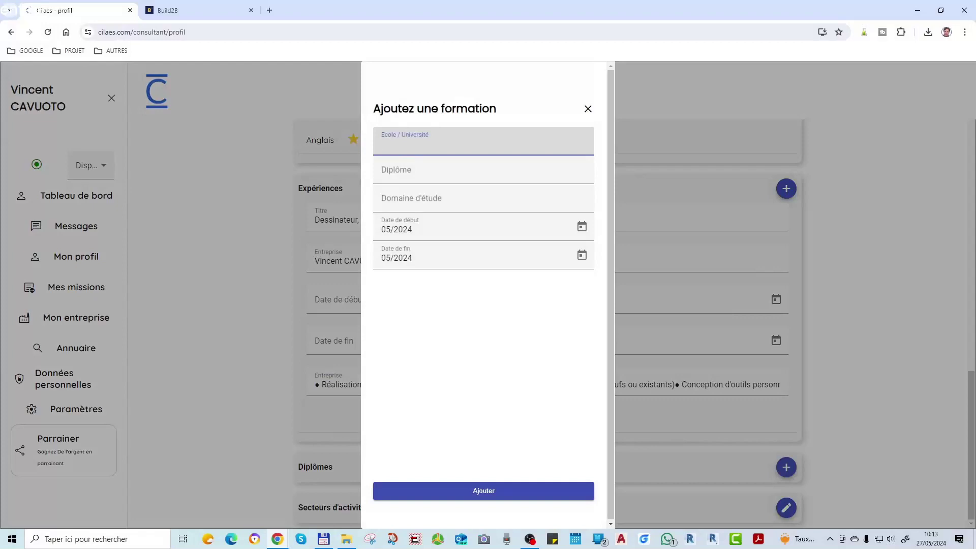
pyautogui.hotkey('alt', 'Tab')
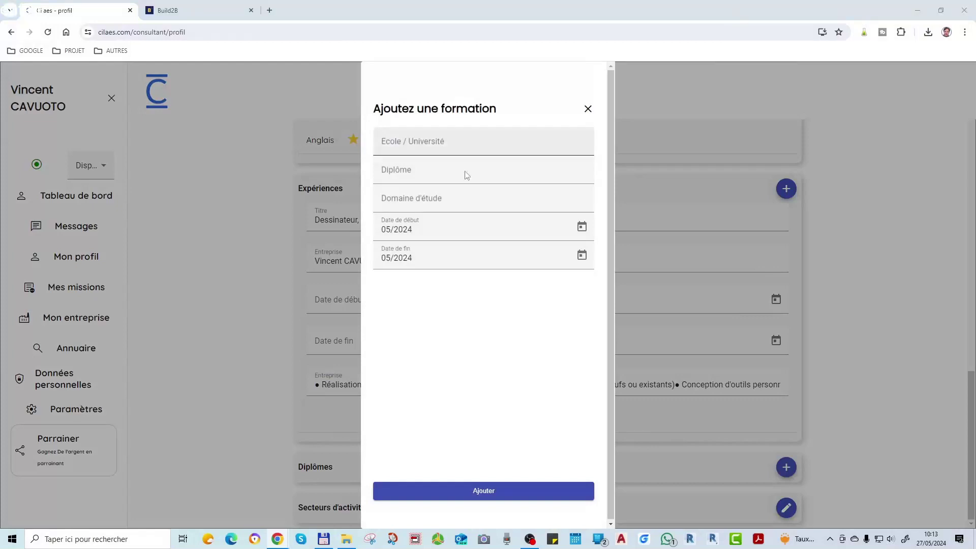
pyautogui.click(431, 148)
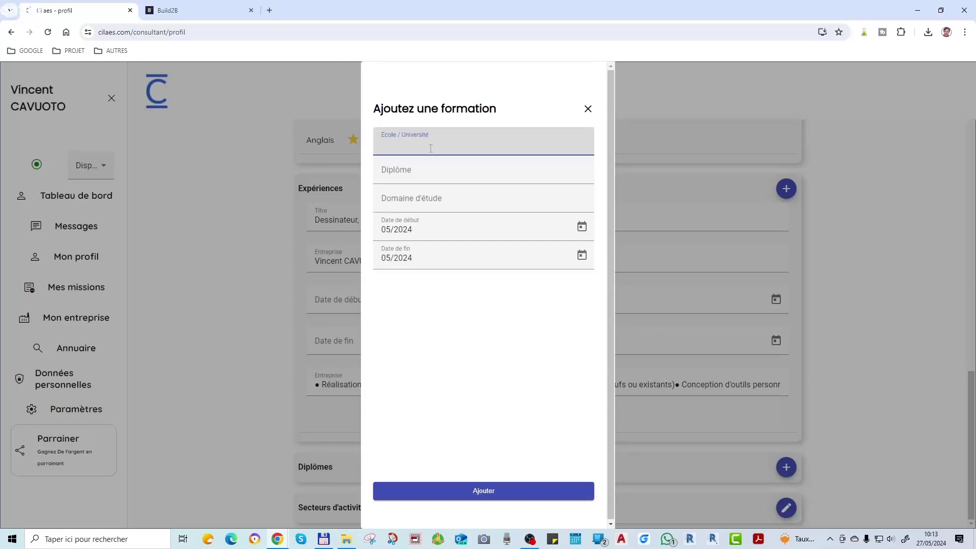
pyautogui.write('Lycée technique Roger Deschaux')
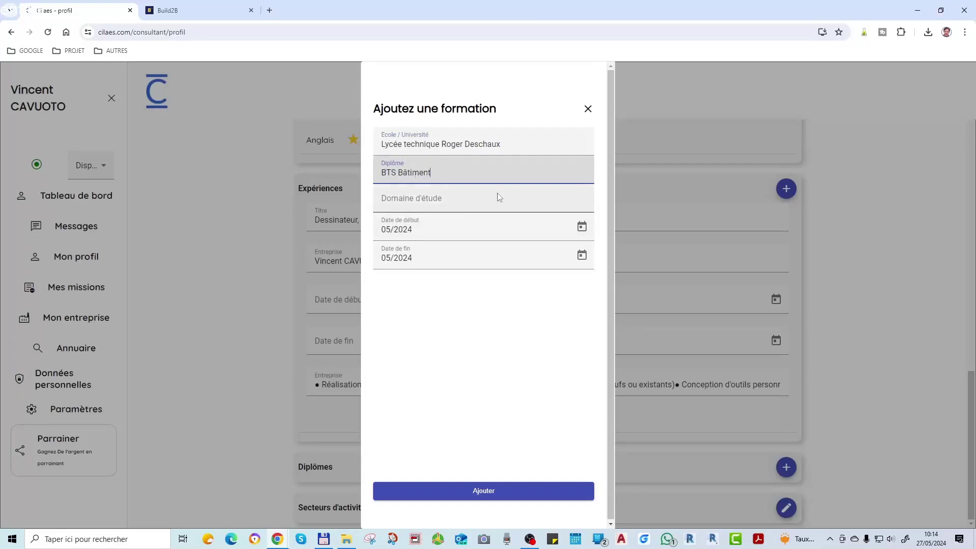
pyautogui.click(468, 199)
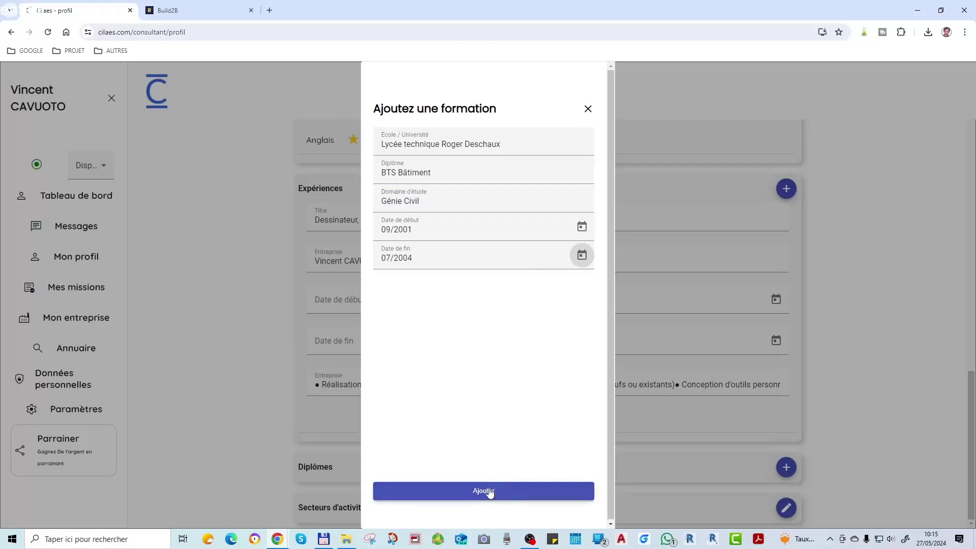
pyautogui.click(488, 491)
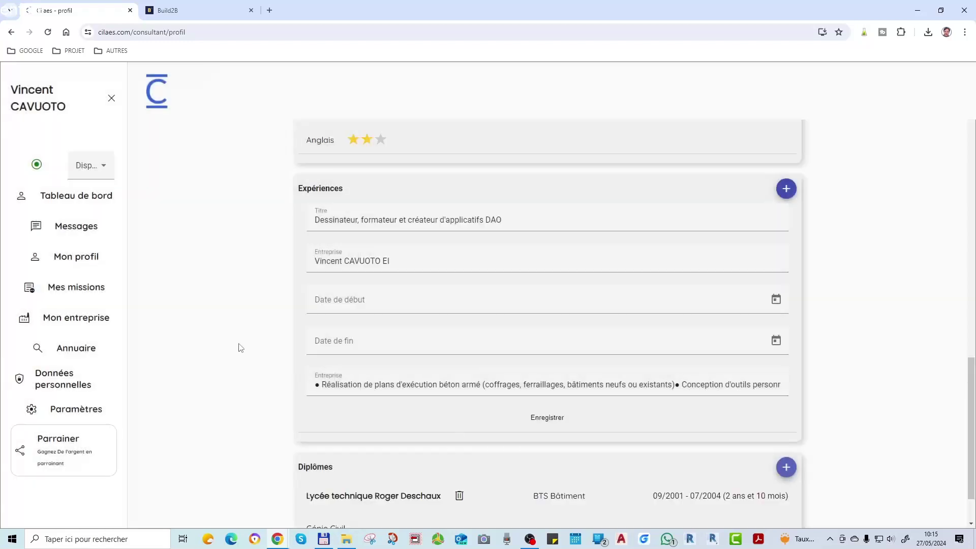
# Step: Edit the preferred activity sectors and select BTP / Matériaux de construction
pyautogui.scroll(4, 240, 348)
pyautogui.scroll(-5, 243, 346)
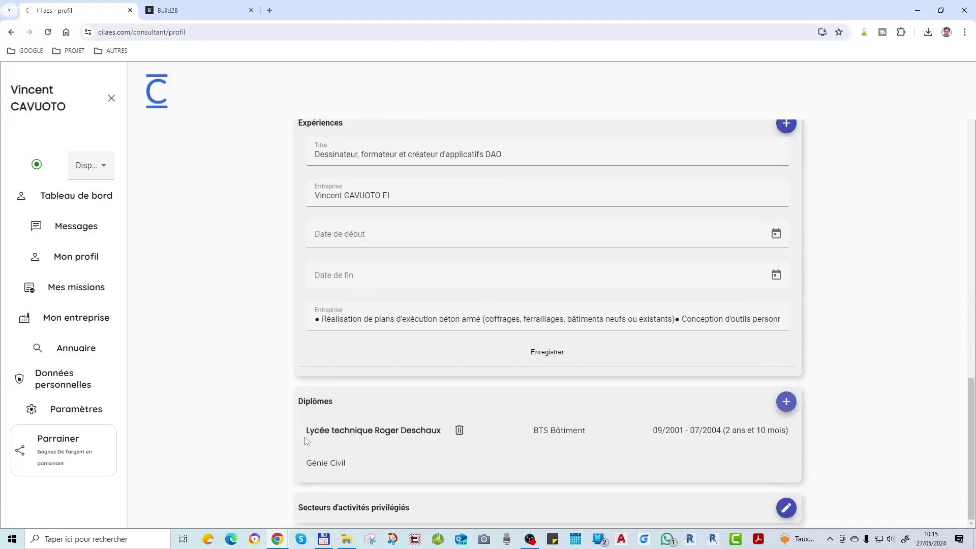
pyautogui.click(786, 507)
pyautogui.click(420, 294)
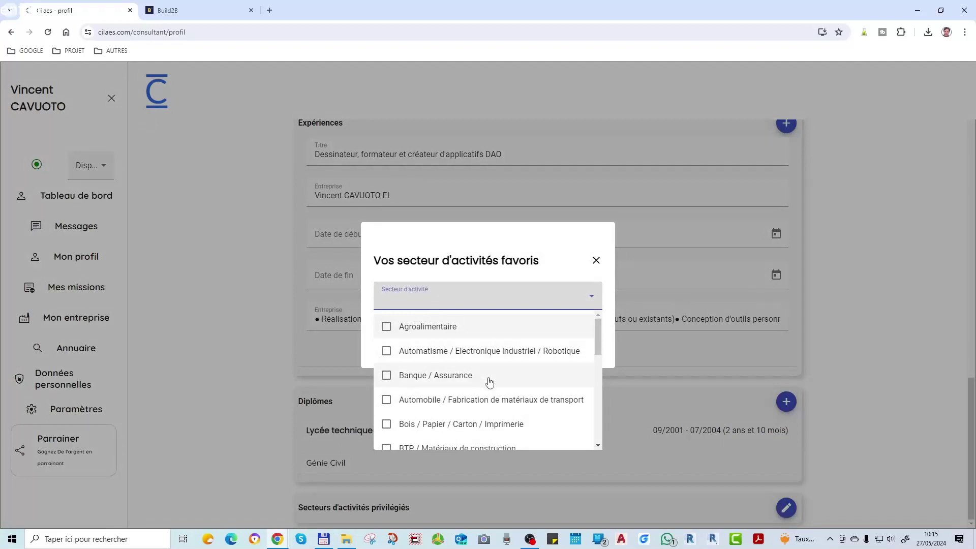
pyautogui.scroll(-1, 495, 403)
pyautogui.click(434, 398)
# Step: Add Étude / Conseil and Services aux entreprises to the preferred sectors and validate the selection
pyautogui.scroll(-2, 448, 371)
pyautogui.scroll(-2, 465, 392)
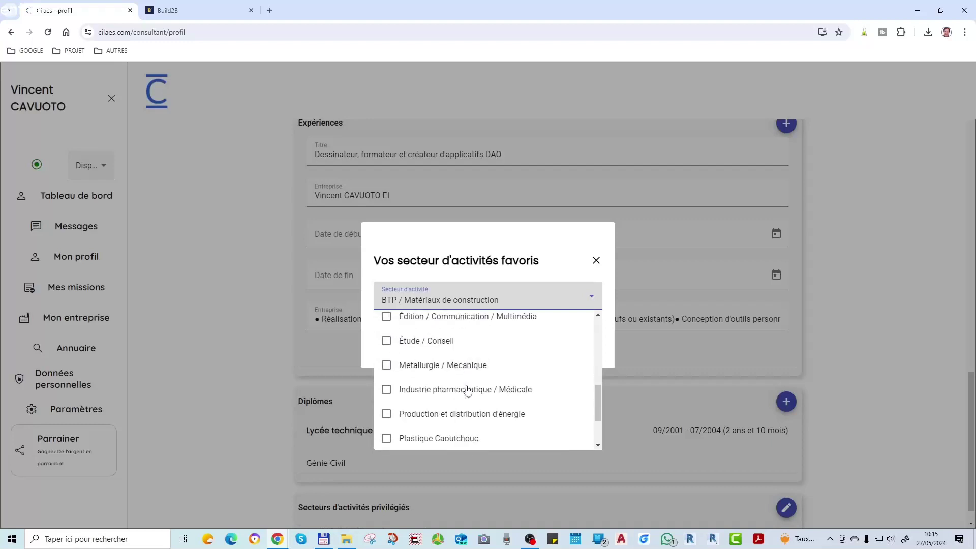
pyautogui.click(446, 343)
pyautogui.scroll(-3, 469, 381)
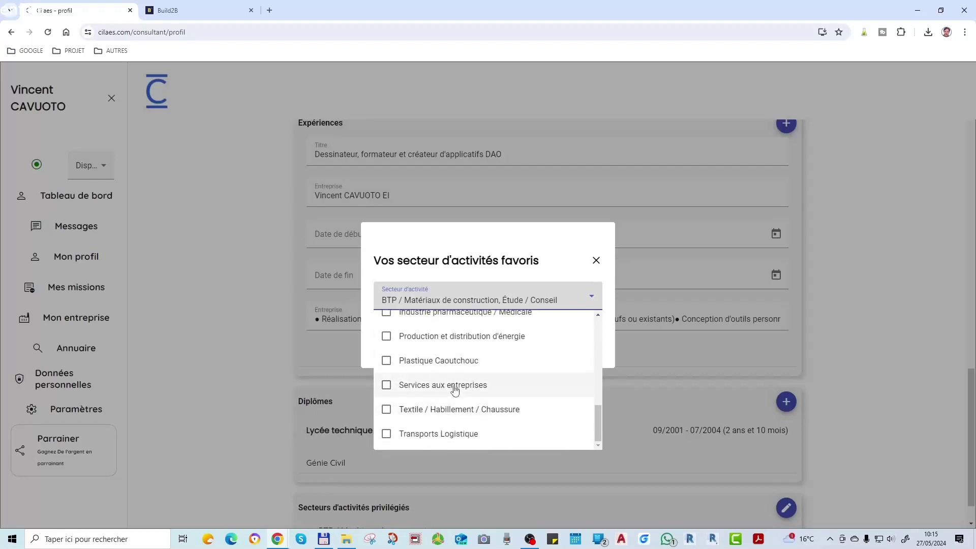
pyautogui.click(454, 385)
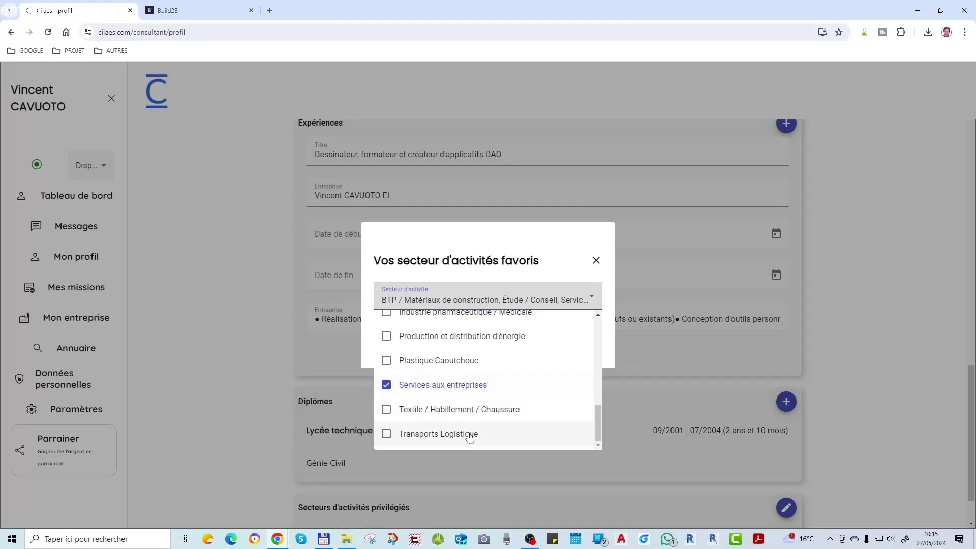
pyautogui.click(454, 262)
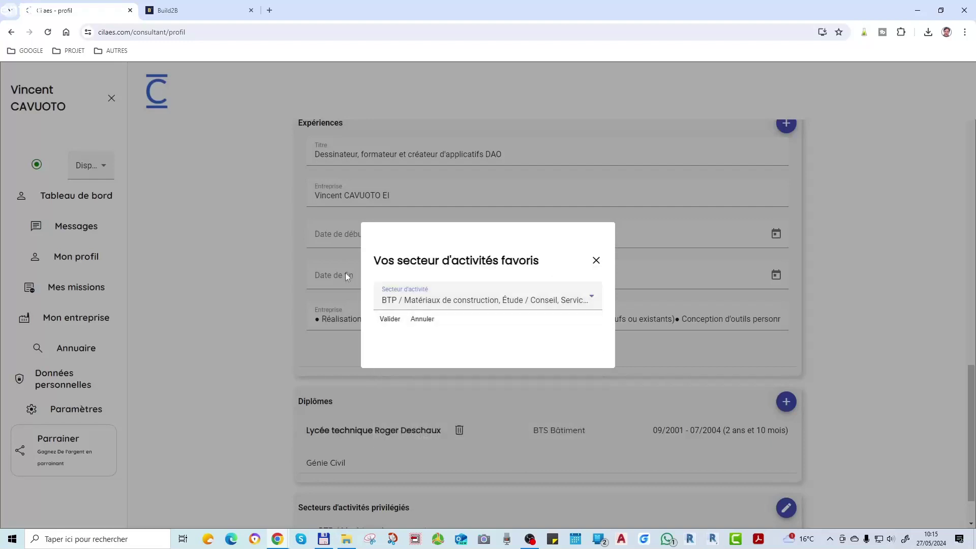
pyautogui.click(390, 318)
pyautogui.scroll(-1, 302, 372)
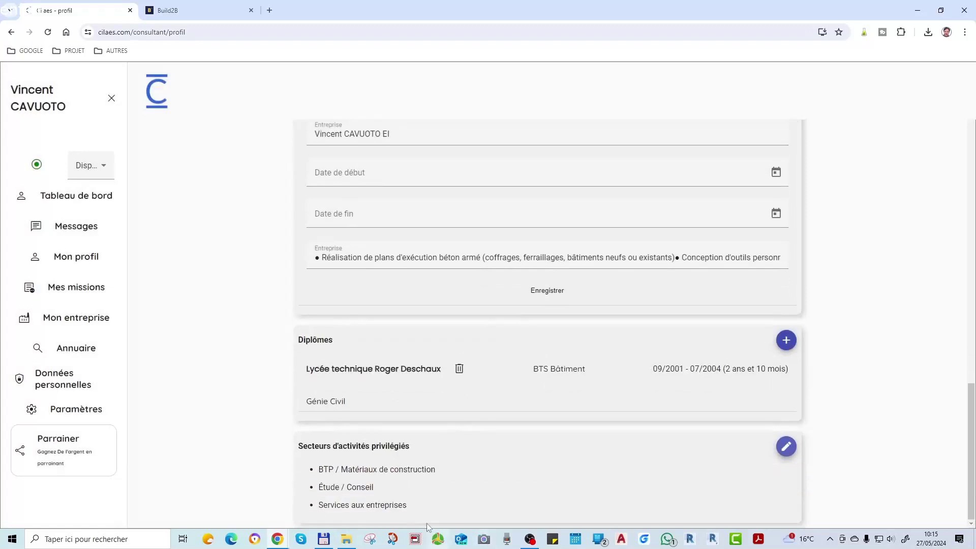
# Step: Look over the filled-in consultant profile from start to end and open the Tableau de bord
pyautogui.scroll(15, 538, 372)
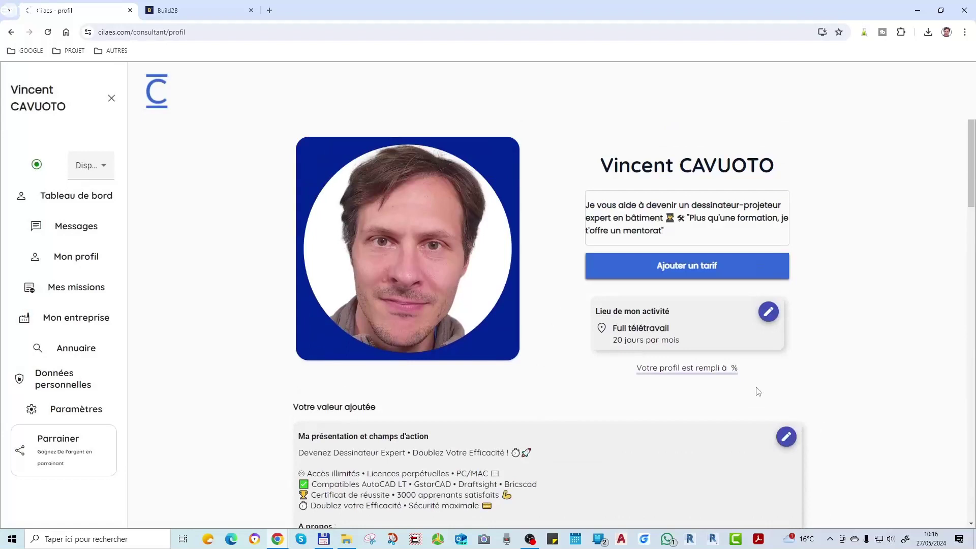
pyautogui.scroll(-15, 758, 394)
pyautogui.scroll(15, 795, 385)
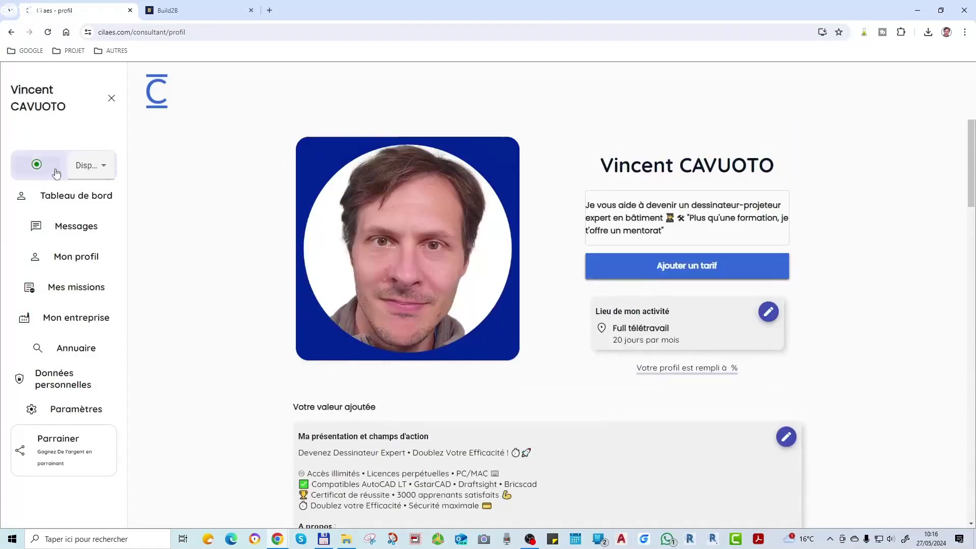
pyautogui.click(76, 196)
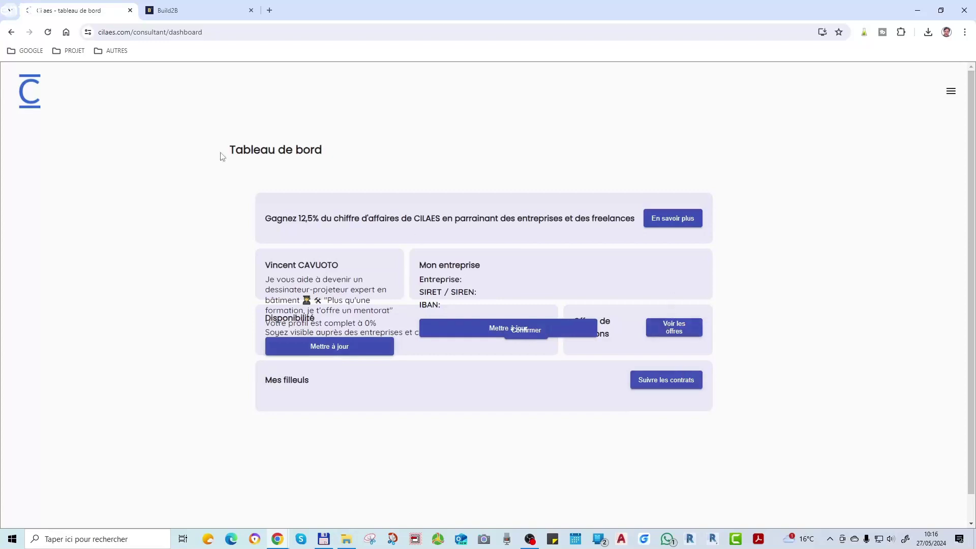
# Step: Return to the consultant profile and check its completion rate and the saved languages, experiences and diplomas sections
pyautogui.click(950, 92)
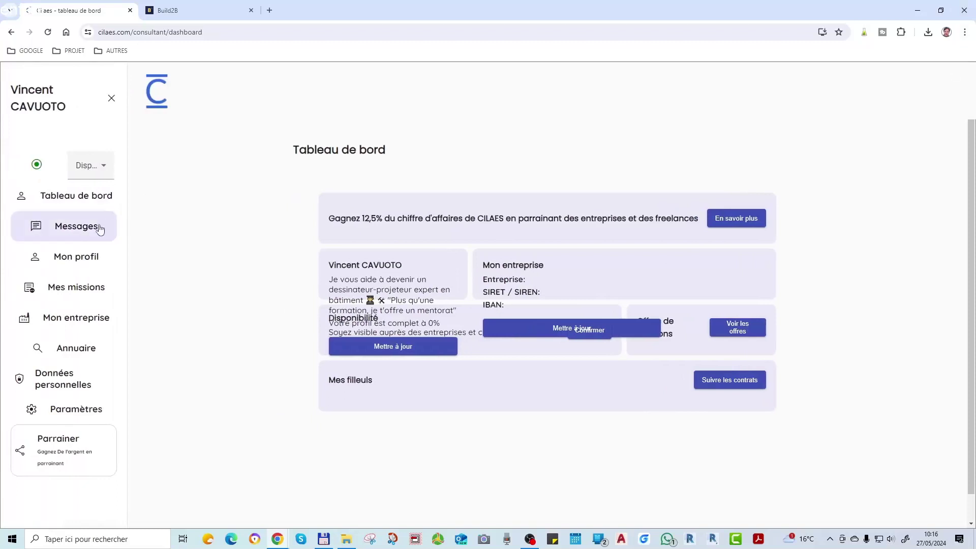
pyautogui.click(94, 271)
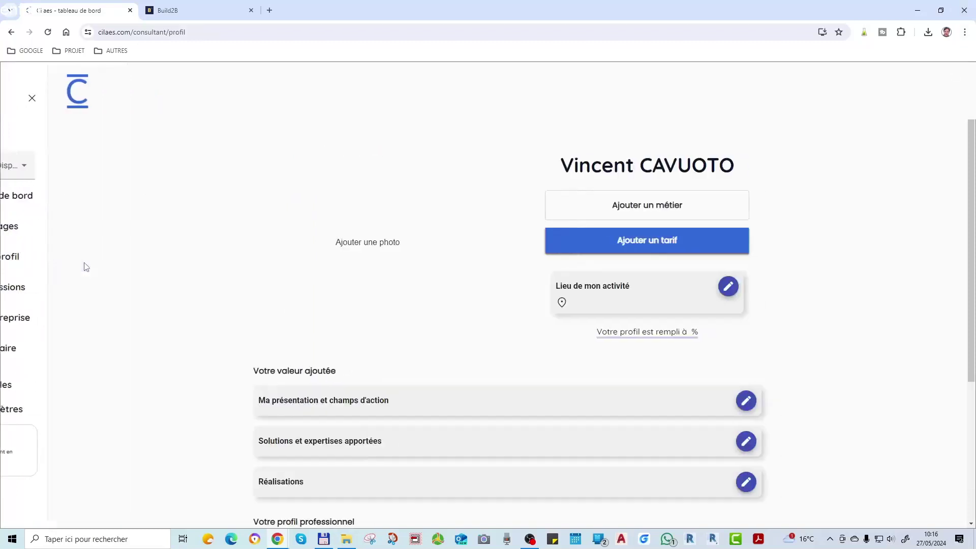
pyautogui.scroll(-5, 426, 352)
pyautogui.scroll(4, 425, 351)
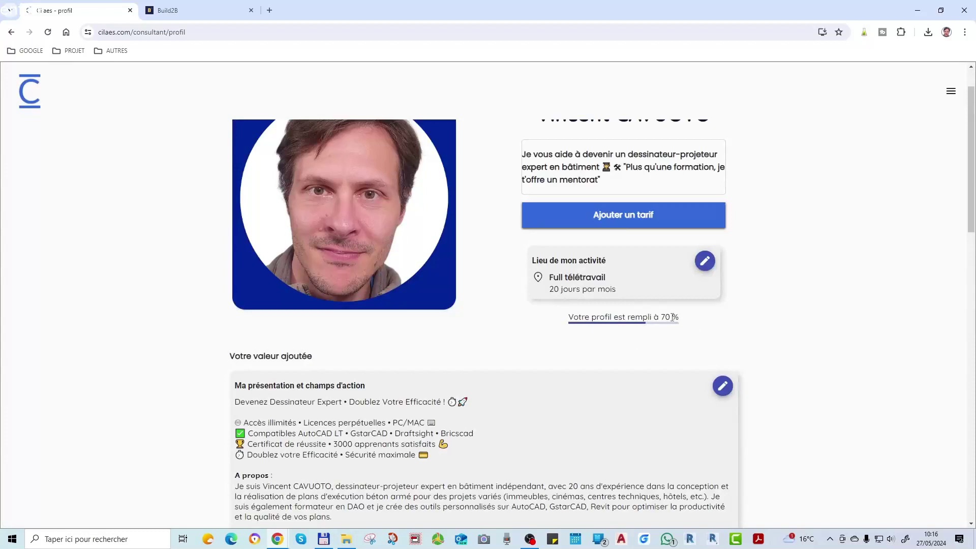
pyautogui.scroll(-15, 578, 325)
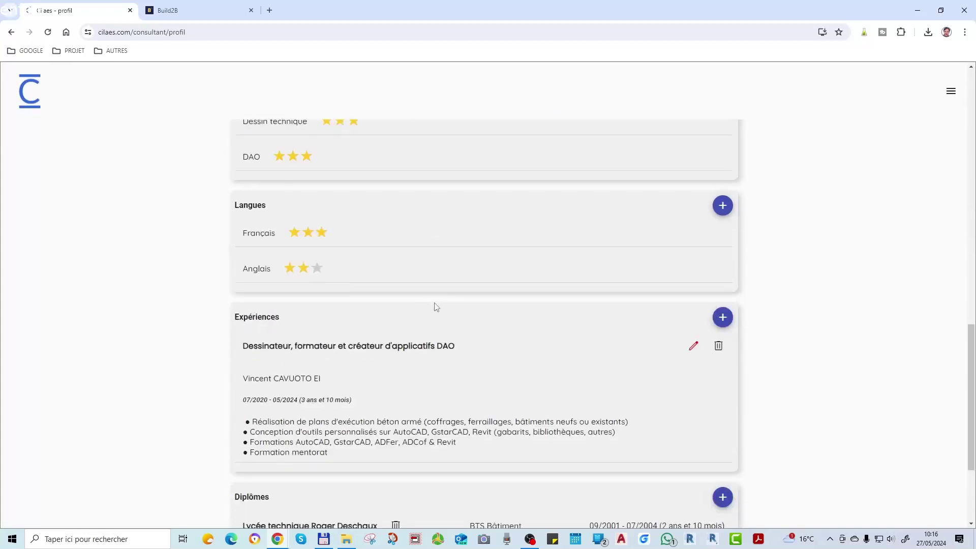
pyautogui.scroll(15, 431, 293)
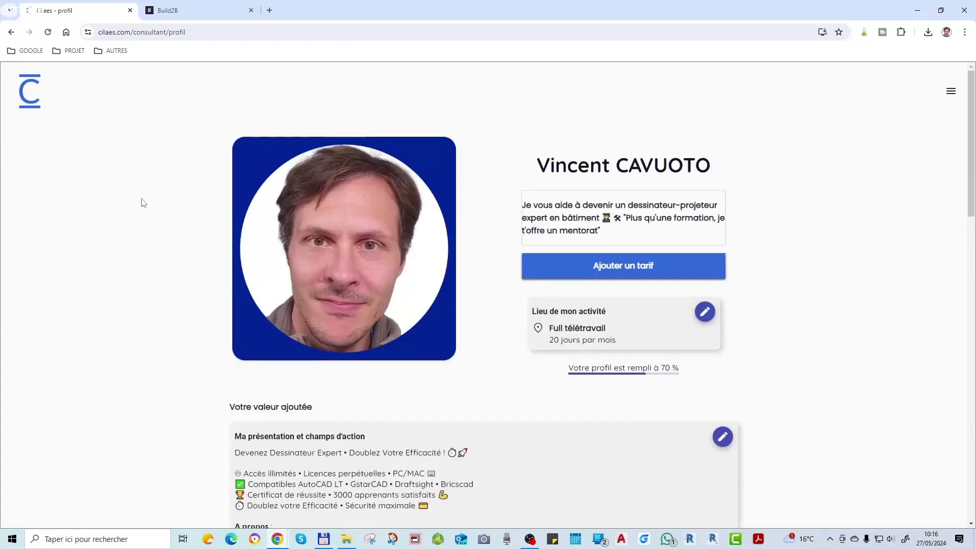
# Step: Open the Mon entreprise page and examine the company form's fields, from Nom de l'entreprise to Secteur d'activité
pyautogui.click(33, 90)
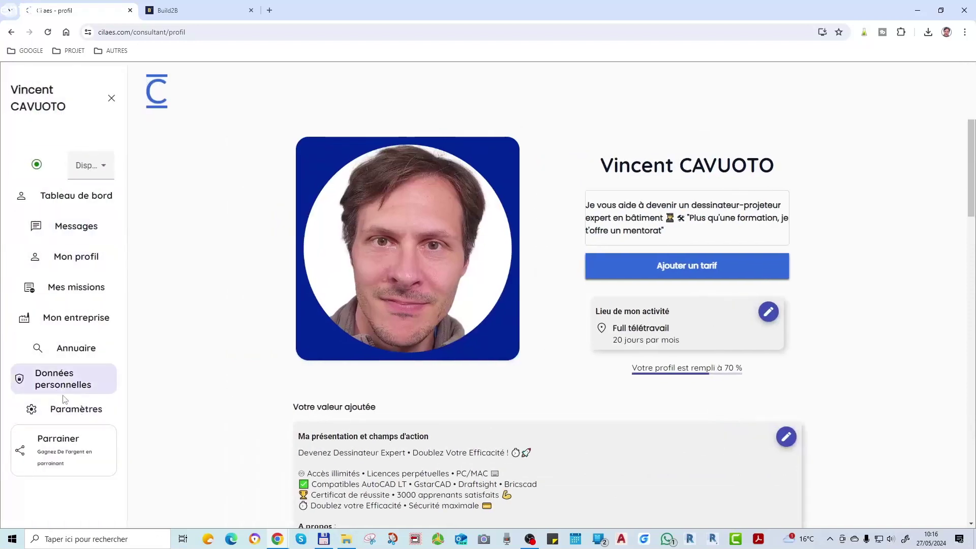
pyautogui.click(80, 318)
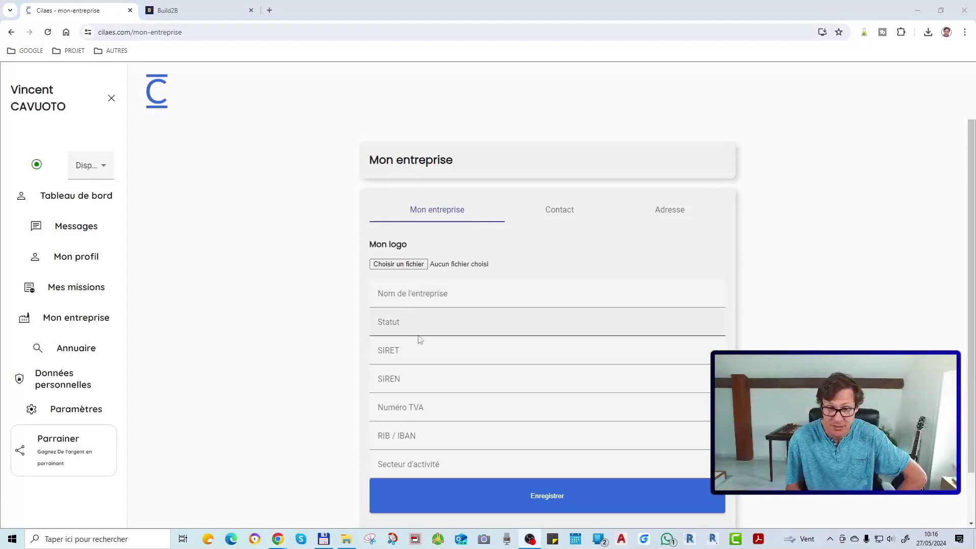
pyautogui.click(399, 296)
pyautogui.scroll(-1, 392, 367)
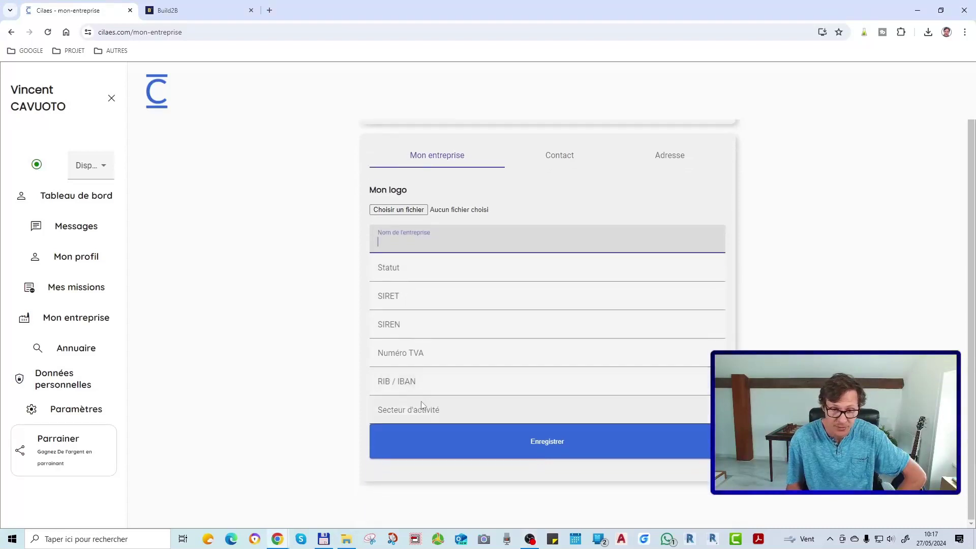
pyautogui.click(420, 413)
pyautogui.click(203, 316)
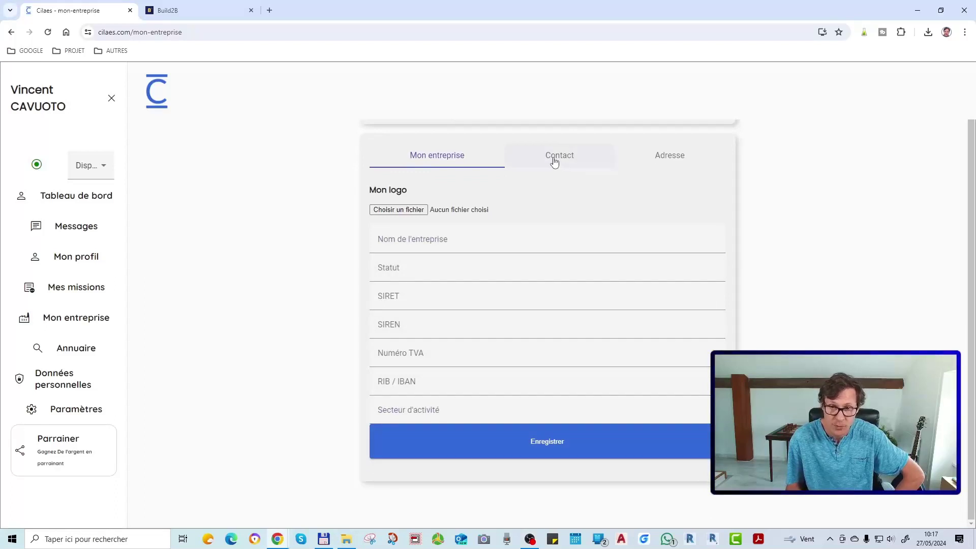
pyautogui.scroll(1, 331, 265)
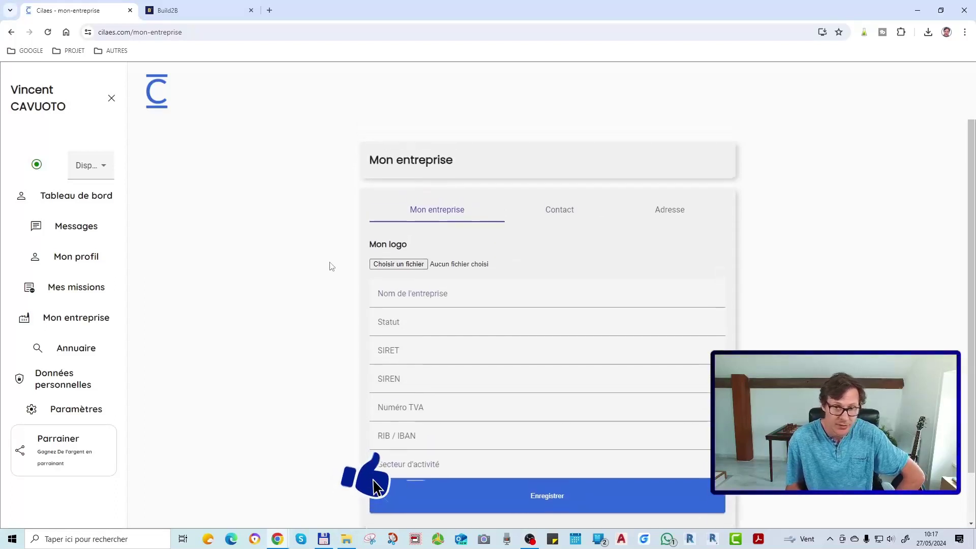